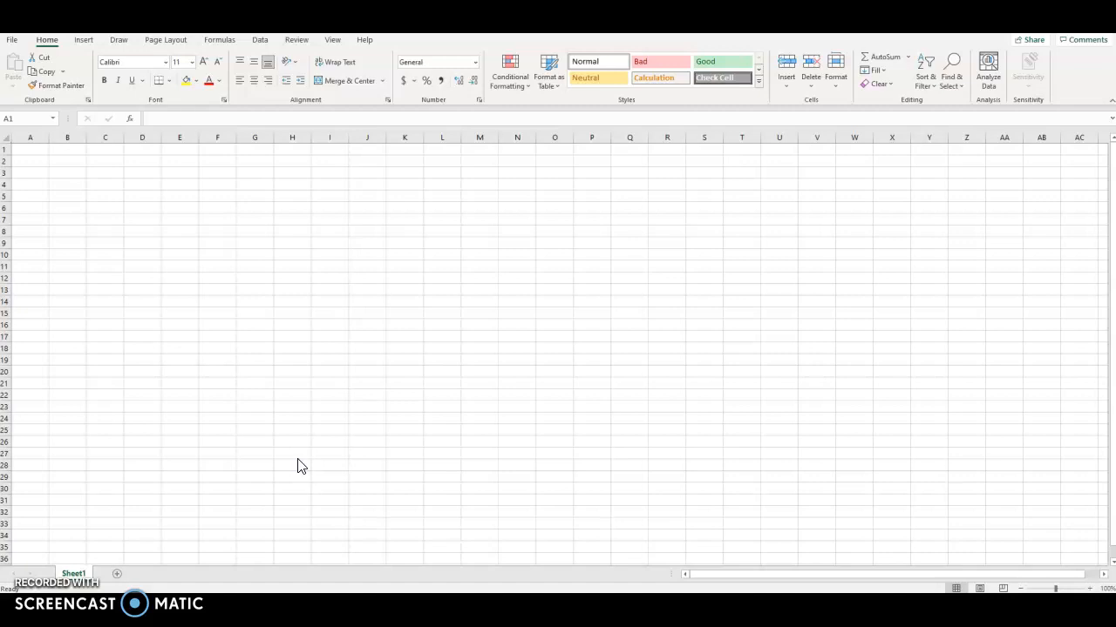
# Enter the heading "Independent Variable (unit)" in cell A1 and widen column A to fit it
pyautogui.click(25, 150)
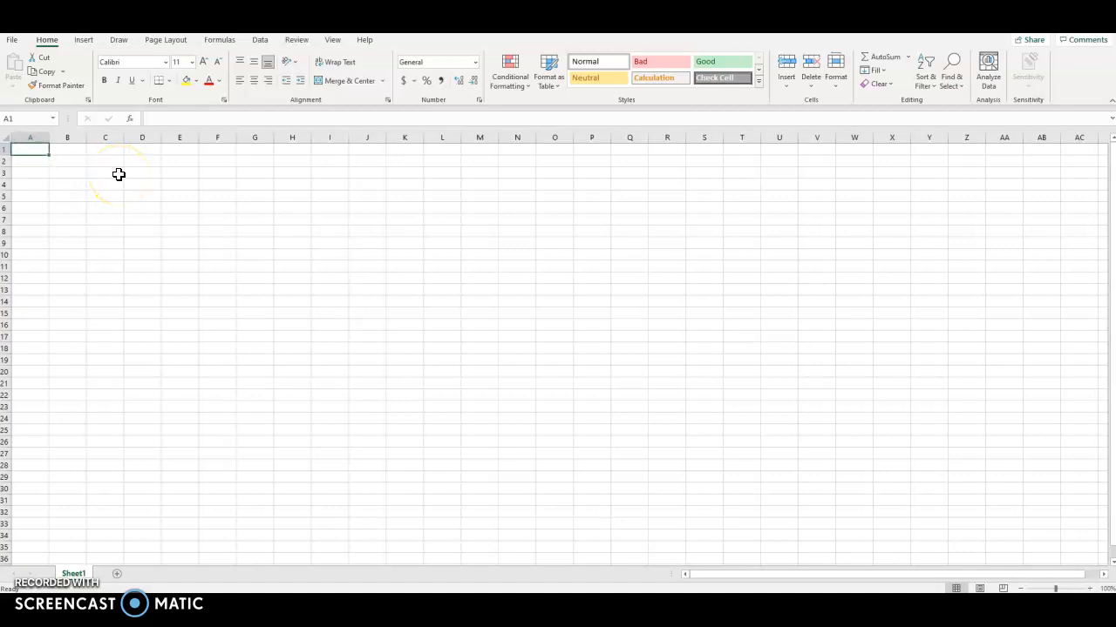
pyautogui.write('In')
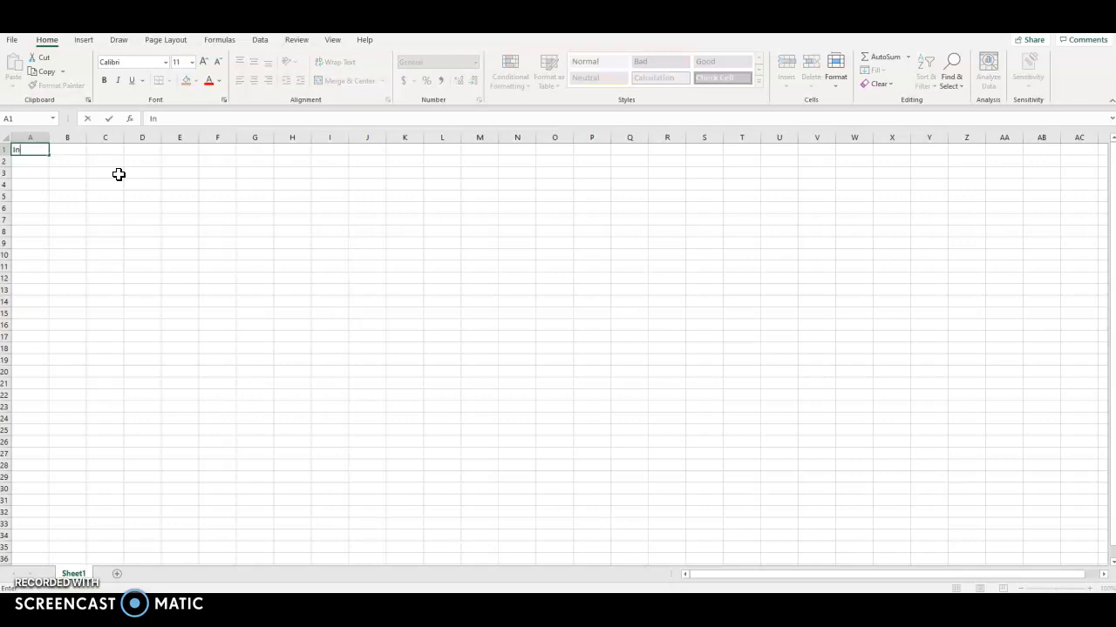
pyautogui.write('dependent Variable (unit)')
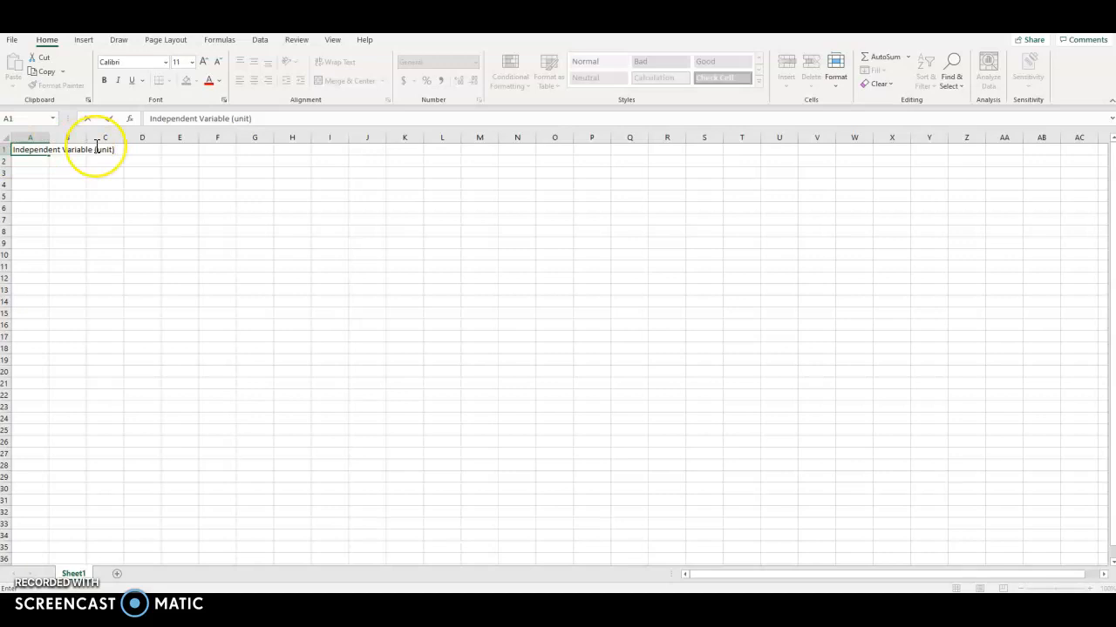
pyautogui.click(50, 170)
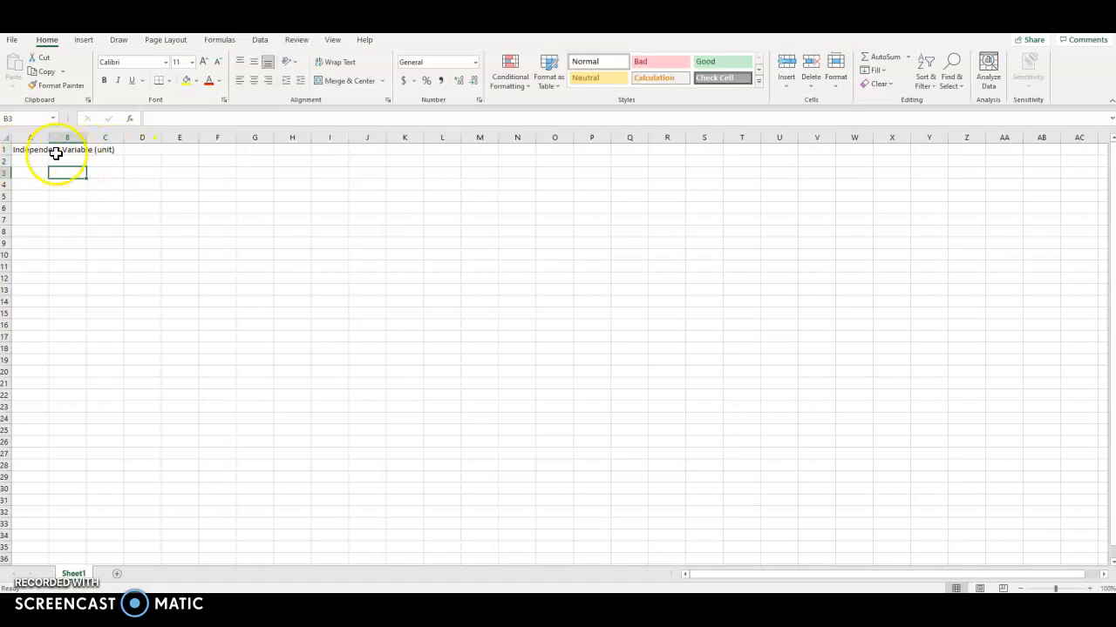
pyautogui.click(32, 139)
pyautogui.doubleClick(49, 138)
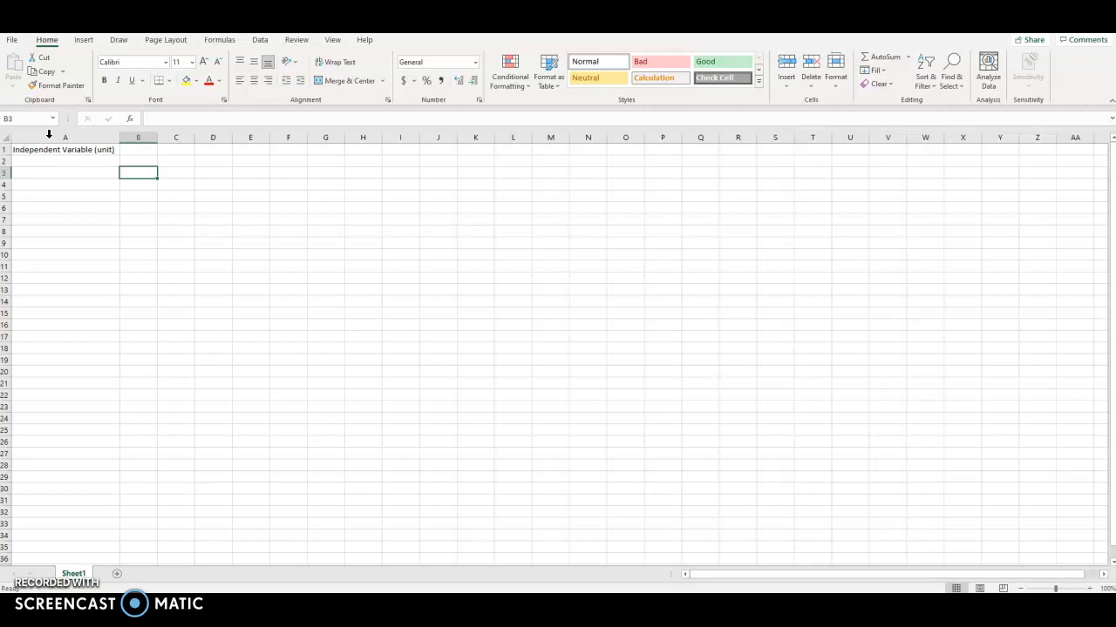
# Enter the heading "Dependent Variable (unit)" in cell B1 and widen column B to fit it
pyautogui.click(137, 150)
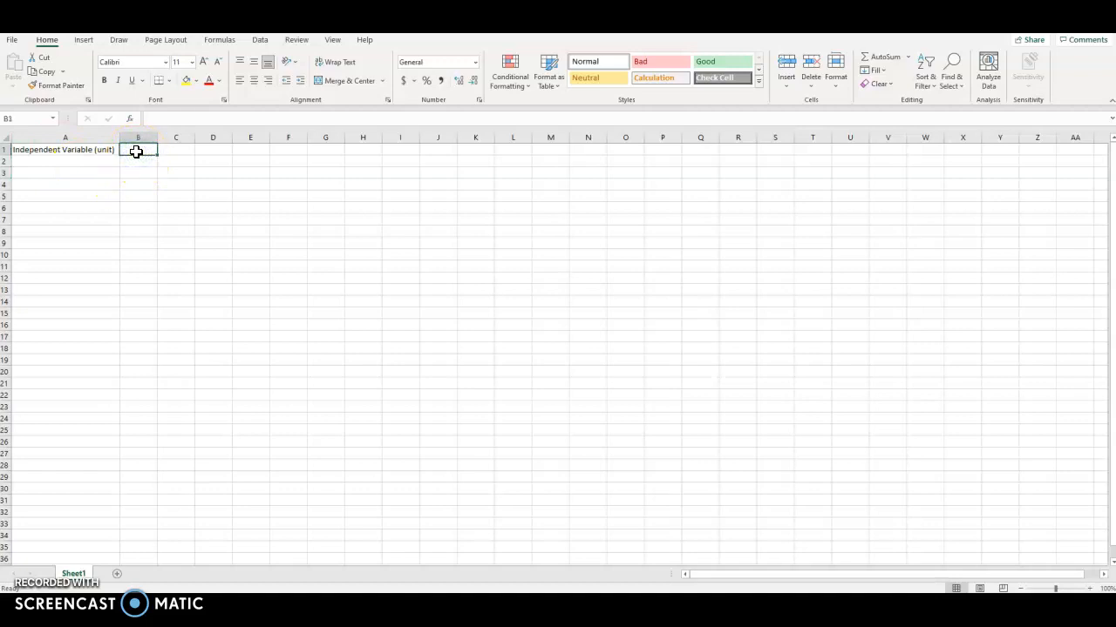
pyautogui.write('Dependent V')
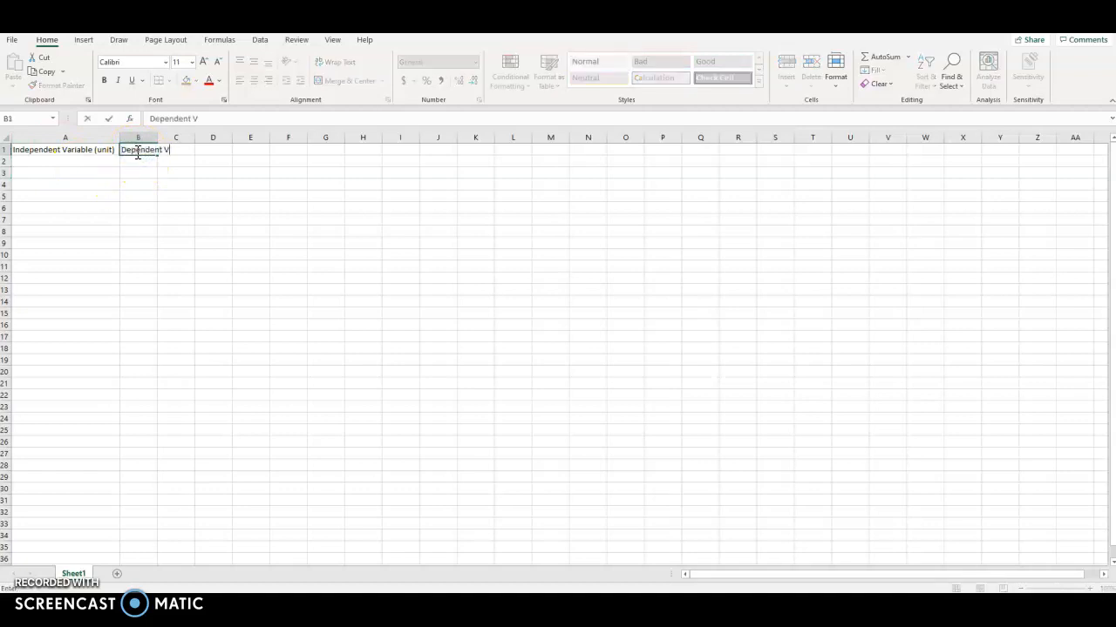
pyautogui.write('ariable (unit)')
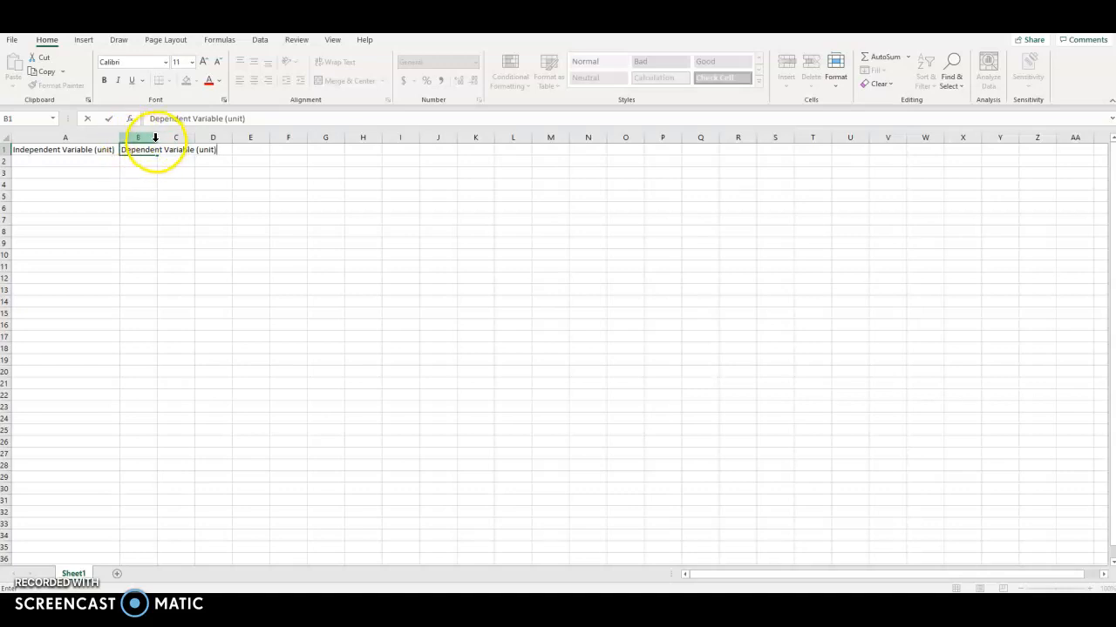
pyautogui.click(158, 137)
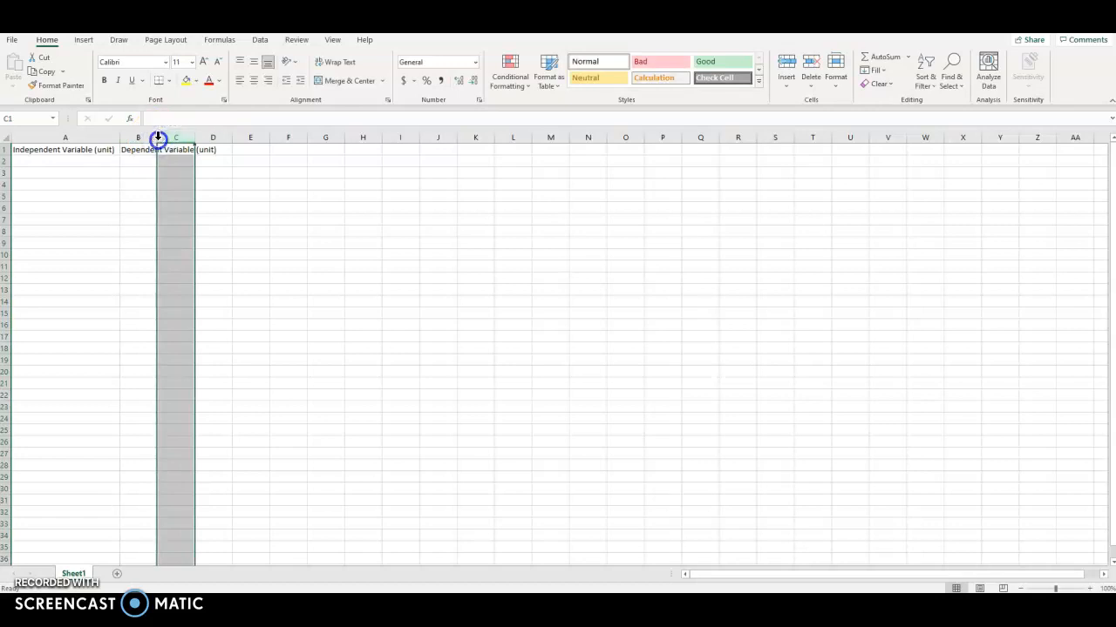
pyautogui.doubleClick(157, 137)
# Fill cells A2 to A6 with the independent variable values 1, 2, 3, 4 and 5
pyautogui.click(103, 162)
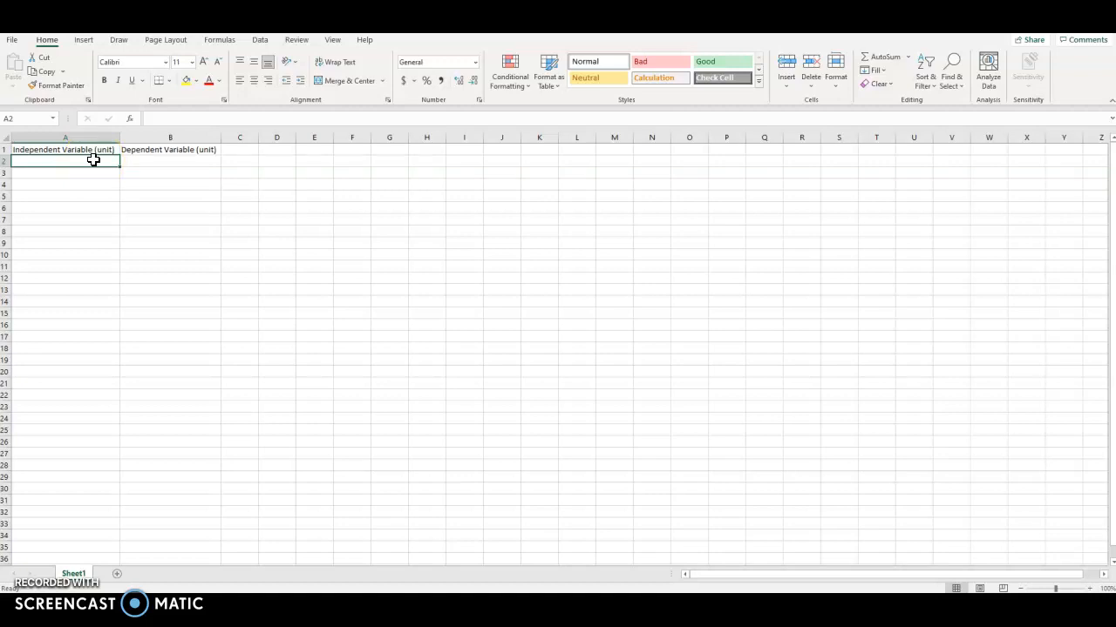
pyautogui.write('1')
pyautogui.press('Return')
pyautogui.write('2')
pyautogui.press('Return')
pyautogui.write('3')
pyautogui.press('Return')
pyautogui.write('4')
pyautogui.press('Return')
pyautogui.write('5')
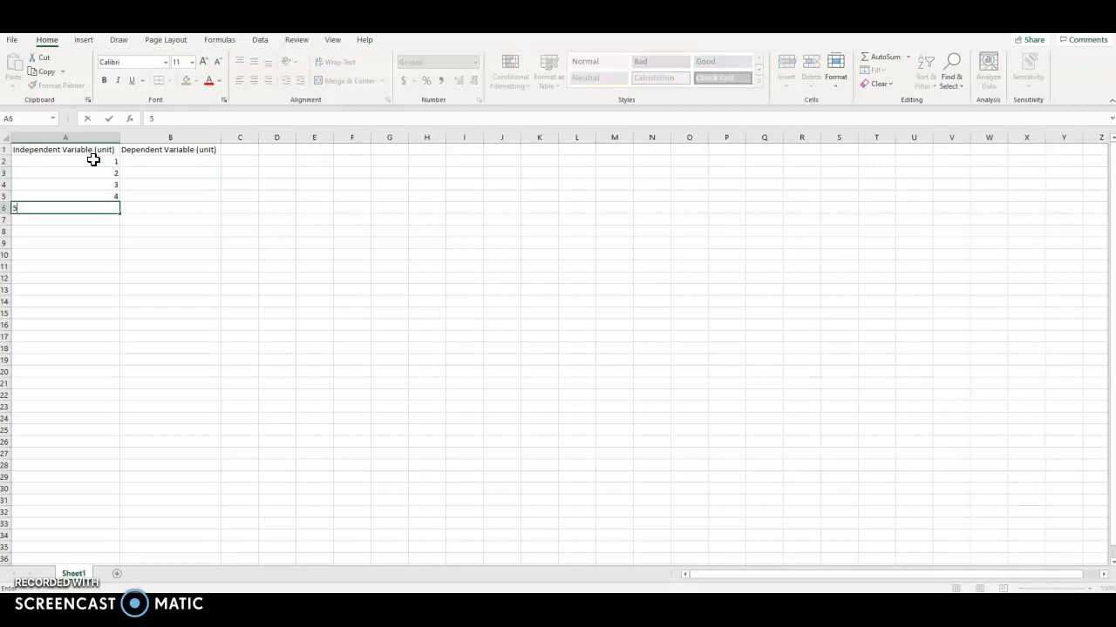
pyautogui.press('Return')
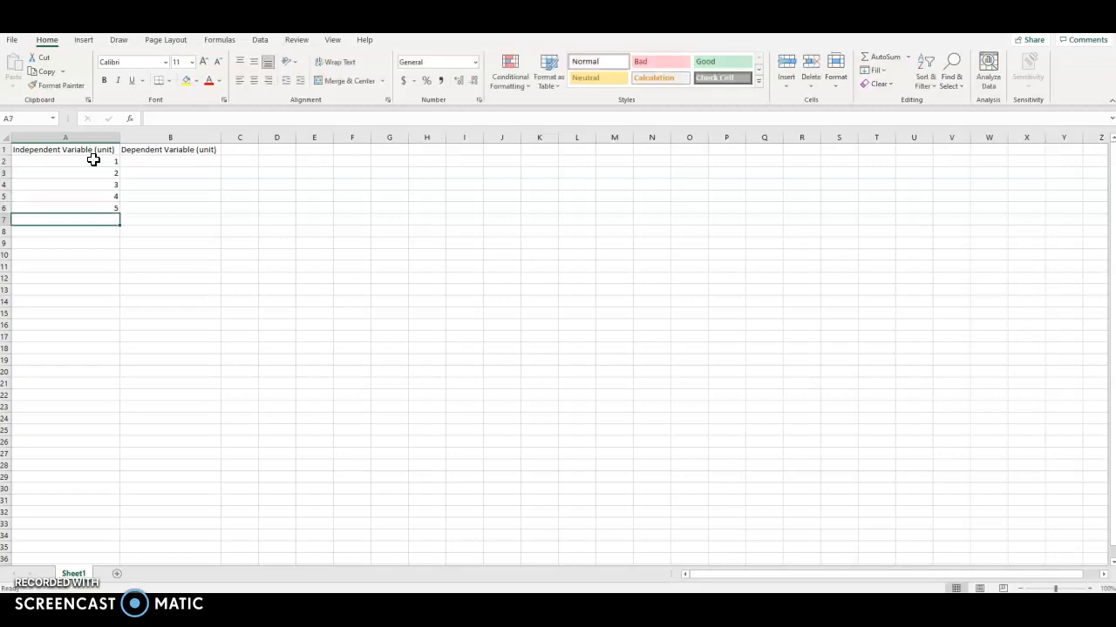
# Fill cells B2 to B6 with the dependent variable values 20, 30, 50, 75 and 100
pyautogui.press('Right')
pyautogui.press('Up')
pyautogui.press('Up')
pyautogui.press('Up')
pyautogui.press('Up')
pyautogui.press('Up')
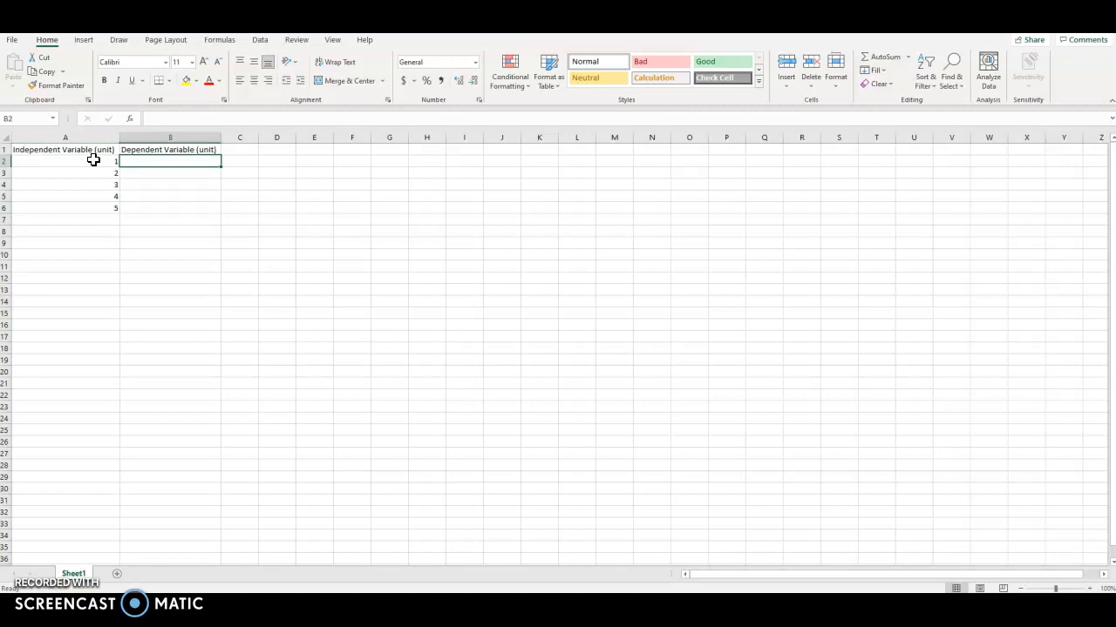
pyautogui.write('20')
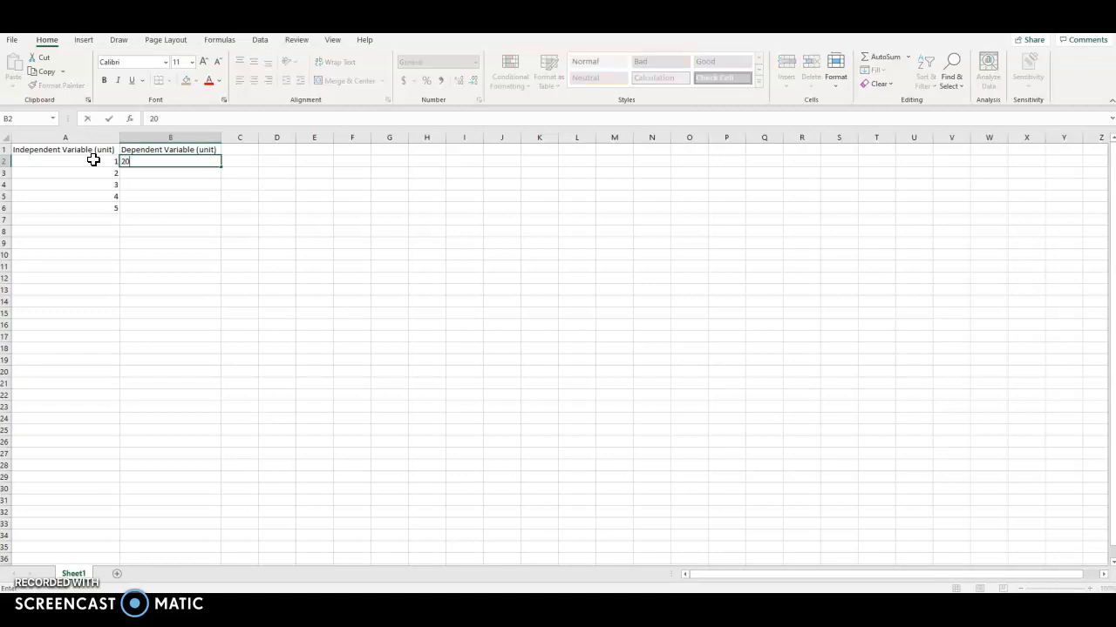
pyautogui.press('Return')
pyautogui.write('30')
pyautogui.press('Return')
pyautogui.write('50')
pyautogui.press('Return')
pyautogui.write('75')
pyautogui.press('Return')
pyautogui.write('100')
pyautogui.press('Return')
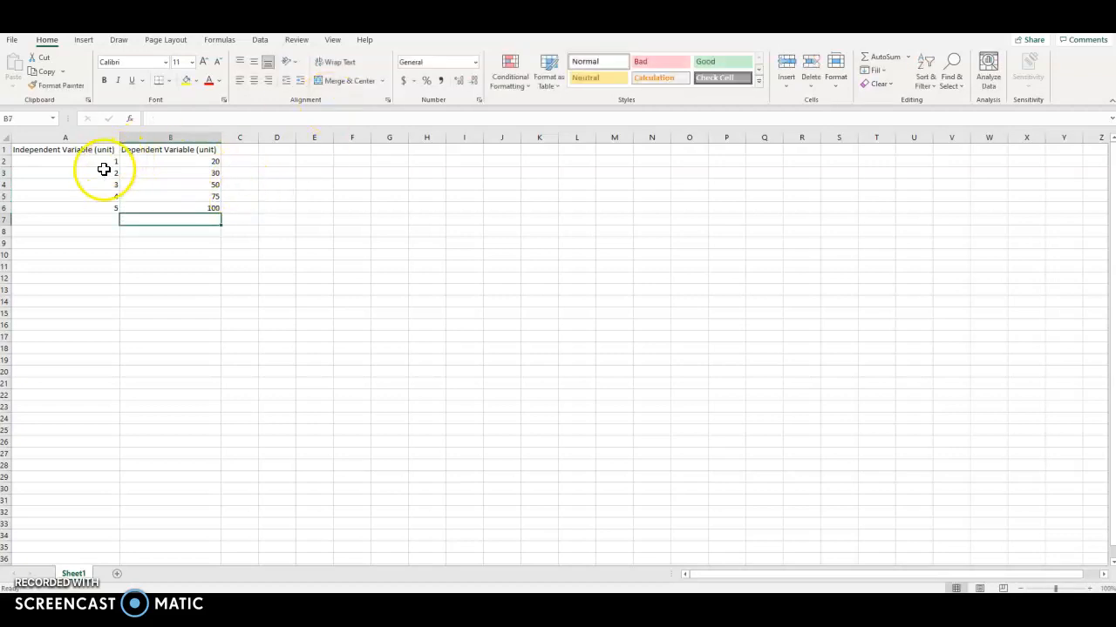
pyautogui.moveTo(103, 162); pyautogui.dragTo(175, 202)
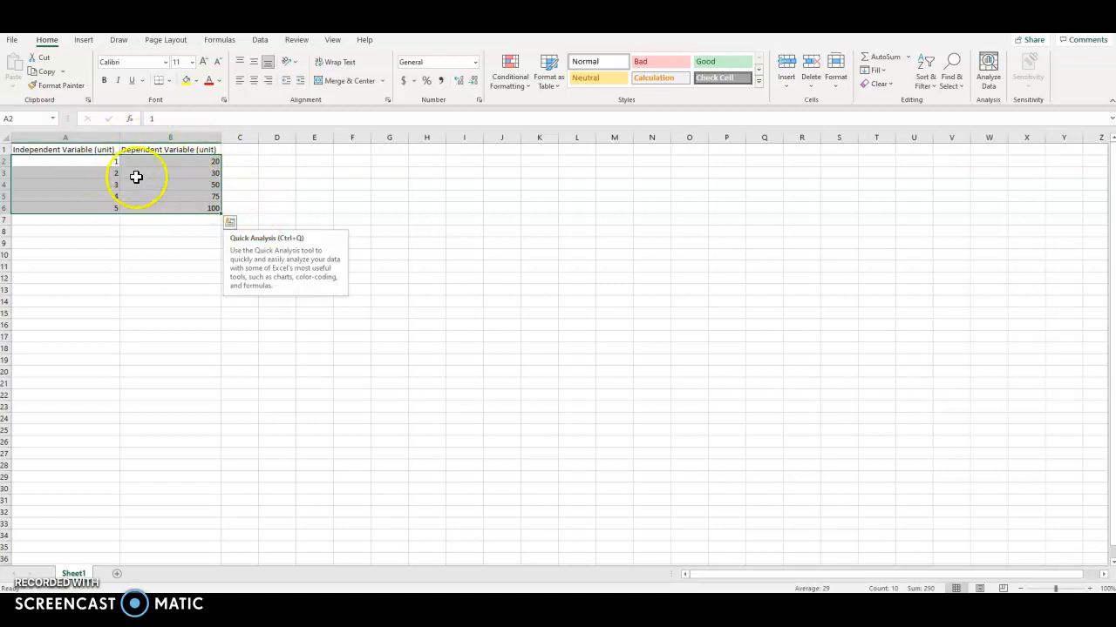
pyautogui.click(328, 175)
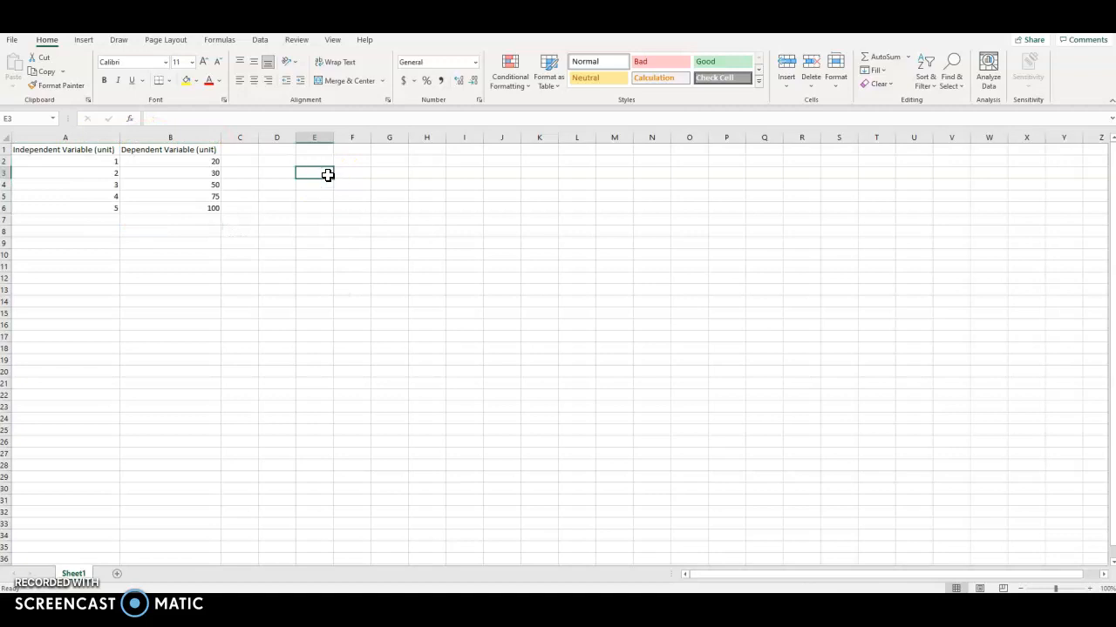
pyautogui.moveTo(83, 150); pyautogui.dragTo(179, 213)
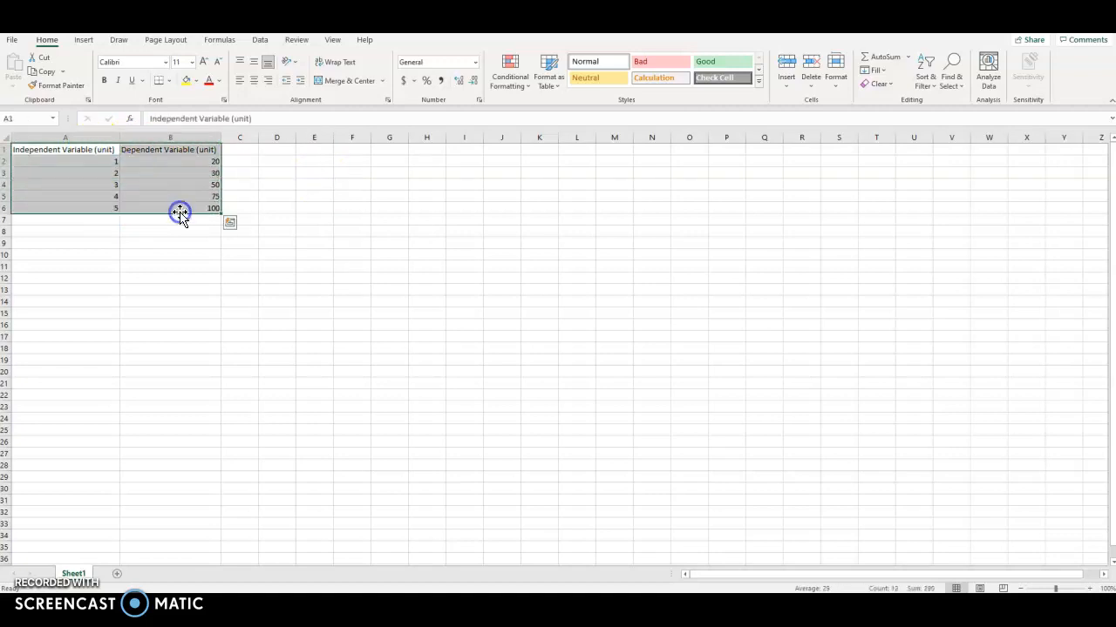
pyautogui.click(359, 254)
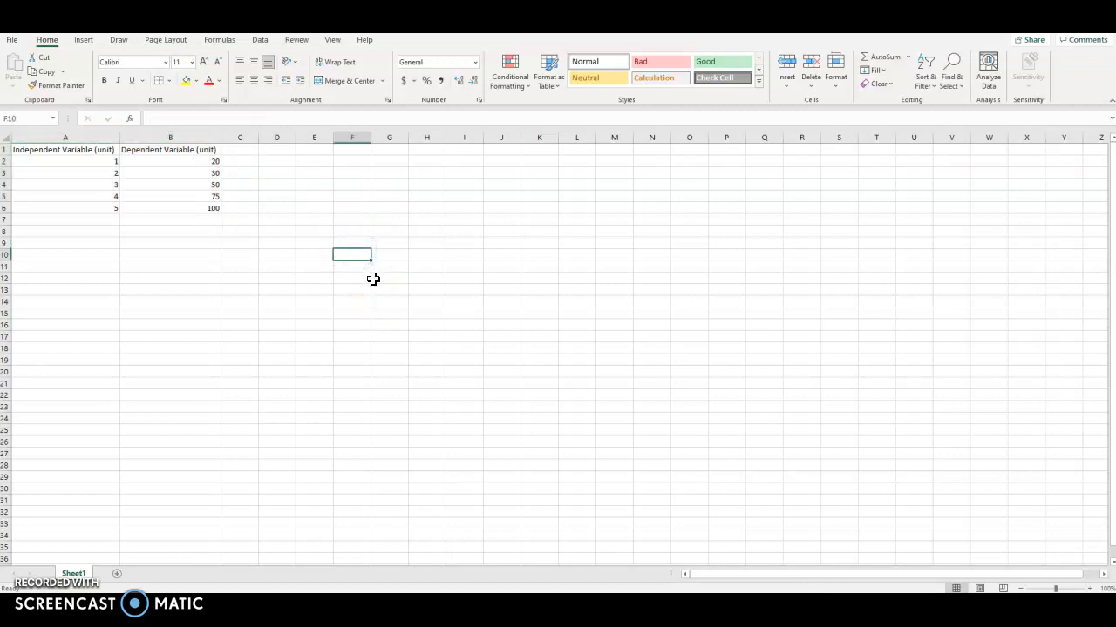
# Insert a markers-only scatter chart from the data in A1:B6, including the headings
pyautogui.moveTo(90, 149); pyautogui.dragTo(156, 208)
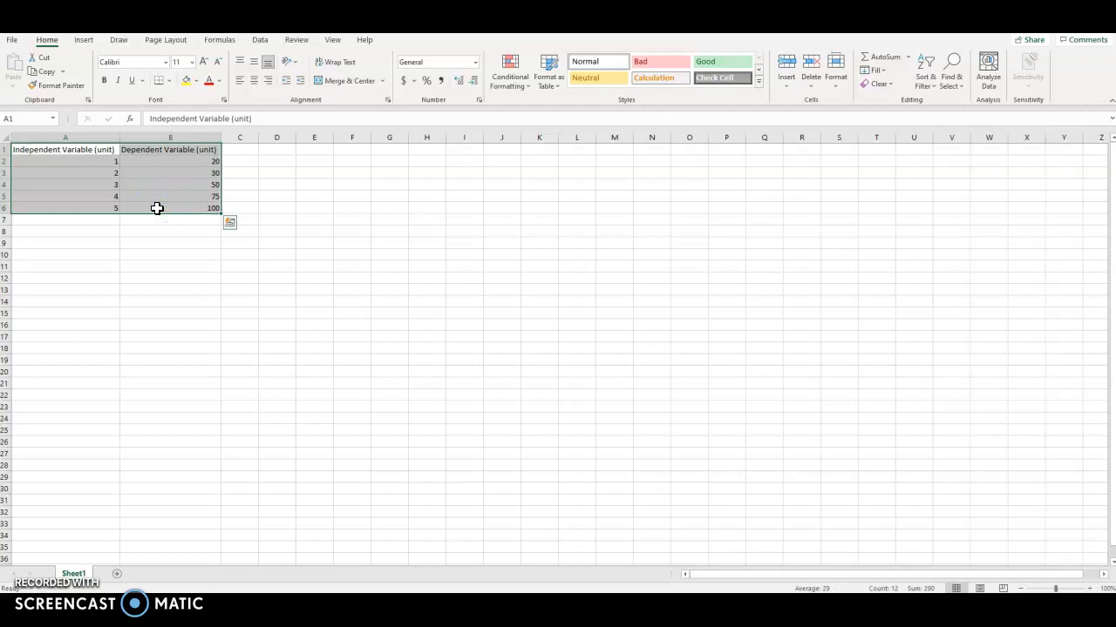
pyautogui.click(85, 41)
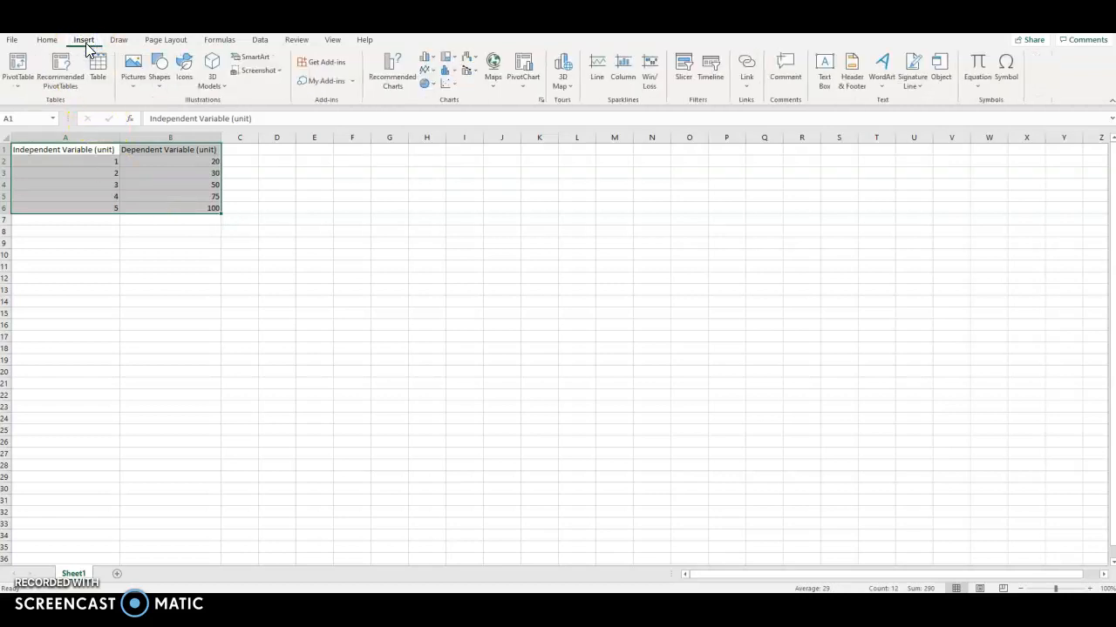
pyautogui.click(388, 68)
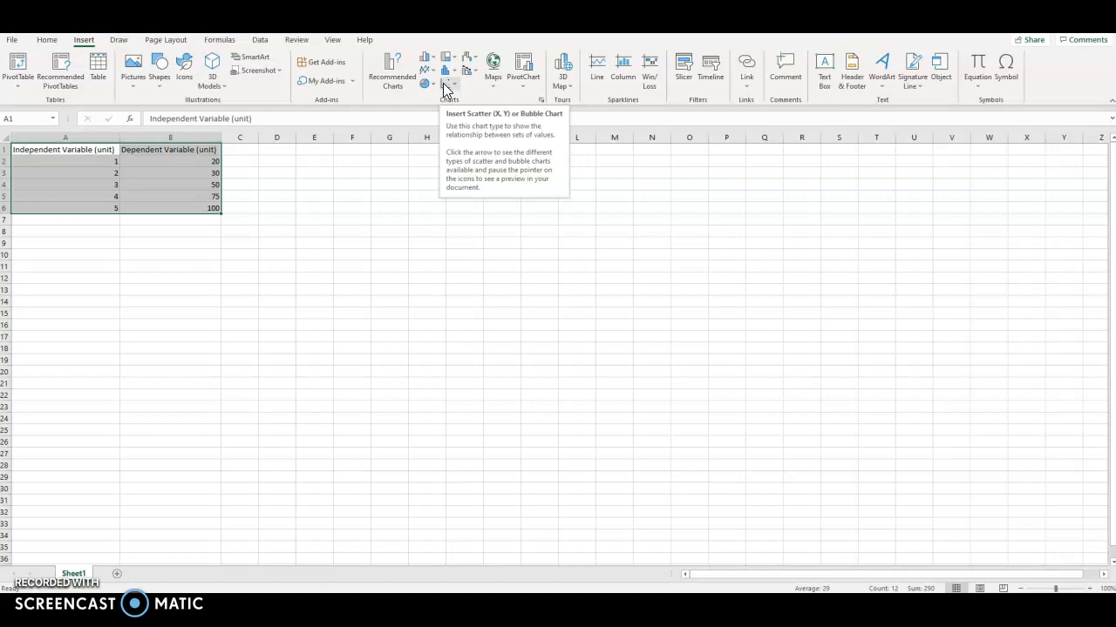
pyautogui.click(445, 89)
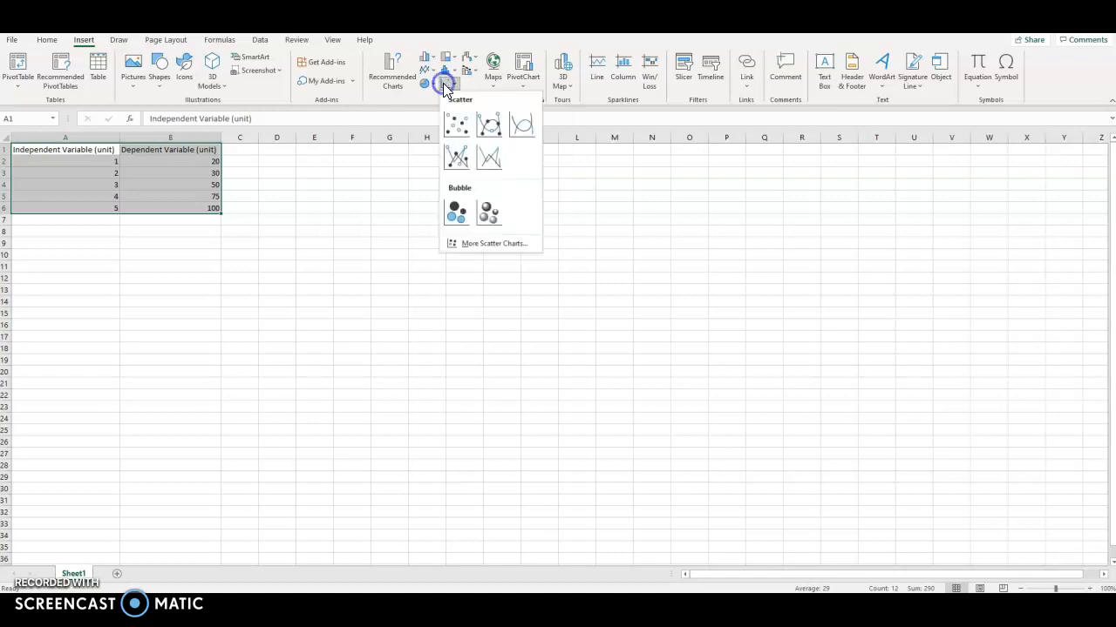
pyautogui.click(456, 129)
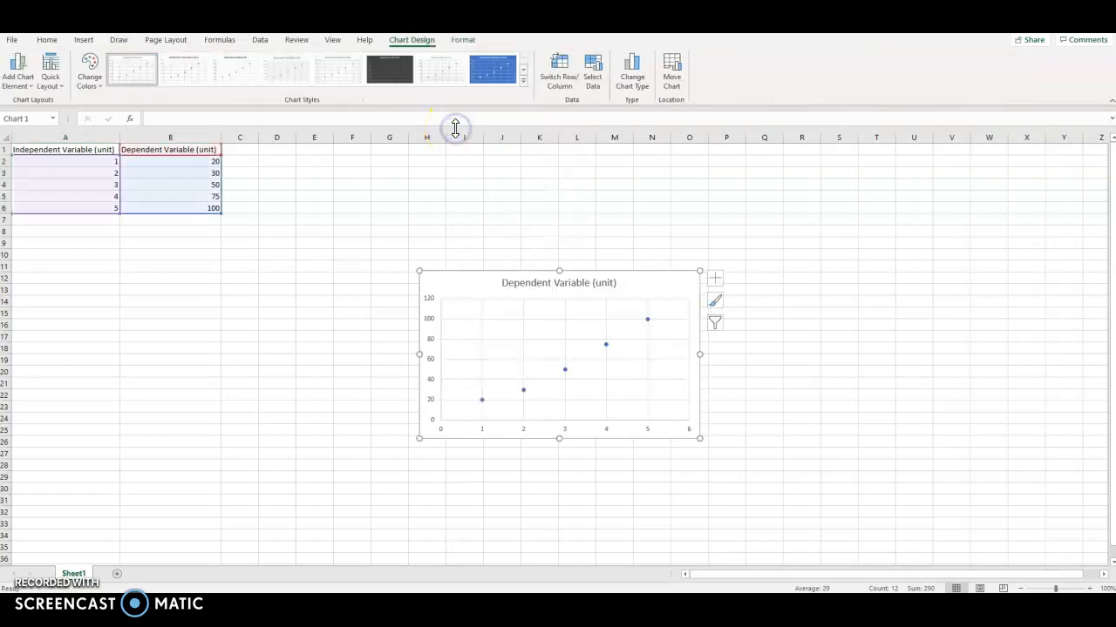
pyautogui.click(630, 270)
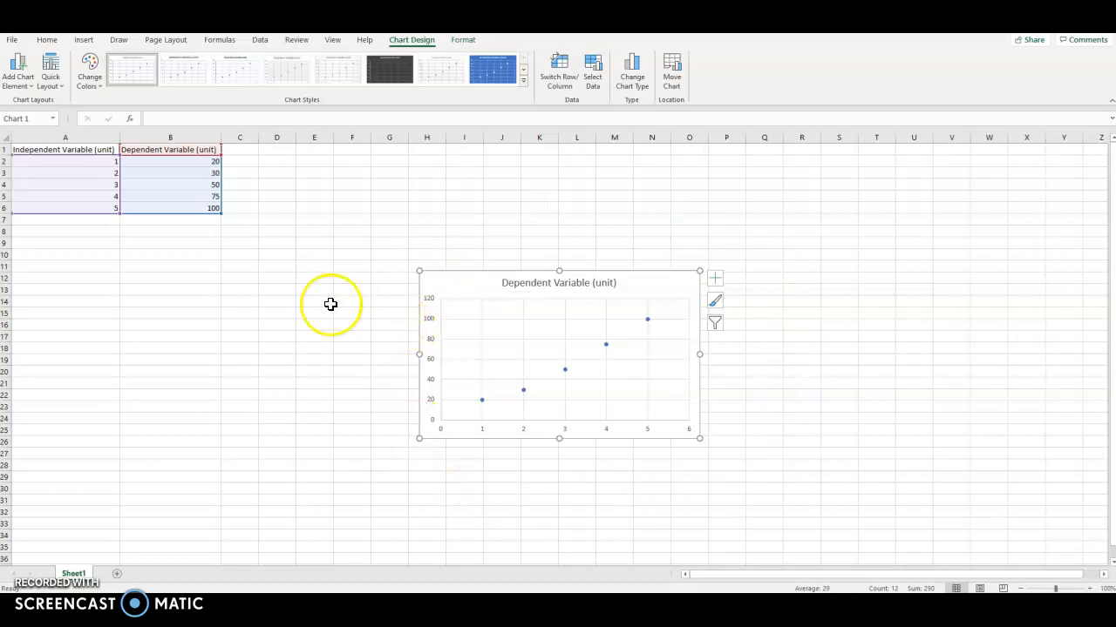
# Add primary horizontal and primary vertical axis titles to the scatter chart
pyautogui.click(62, 93)
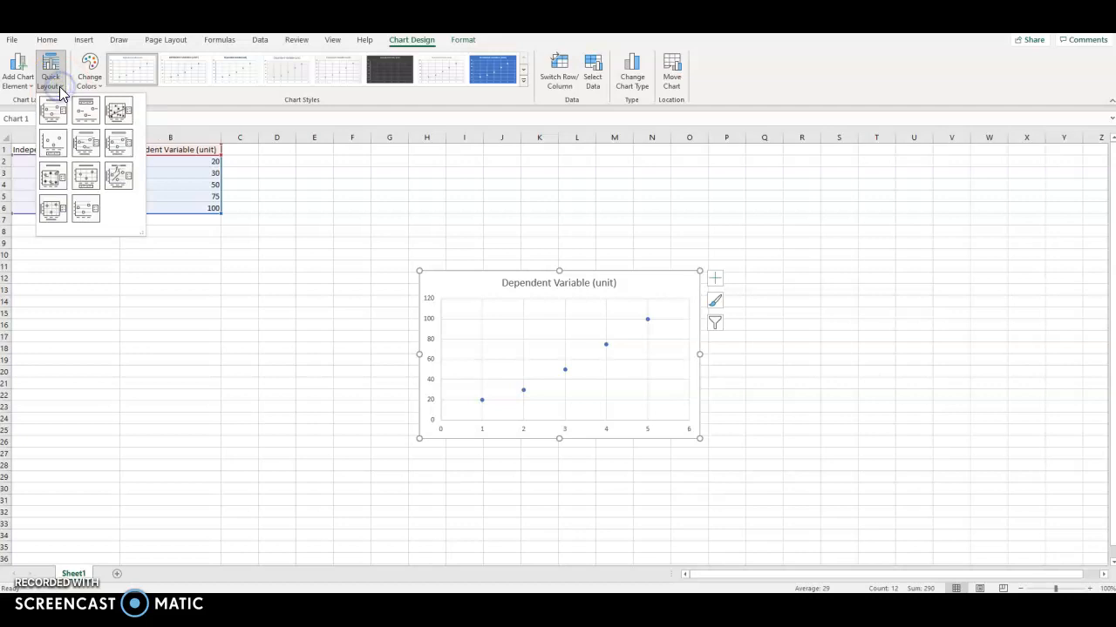
pyautogui.click(57, 113)
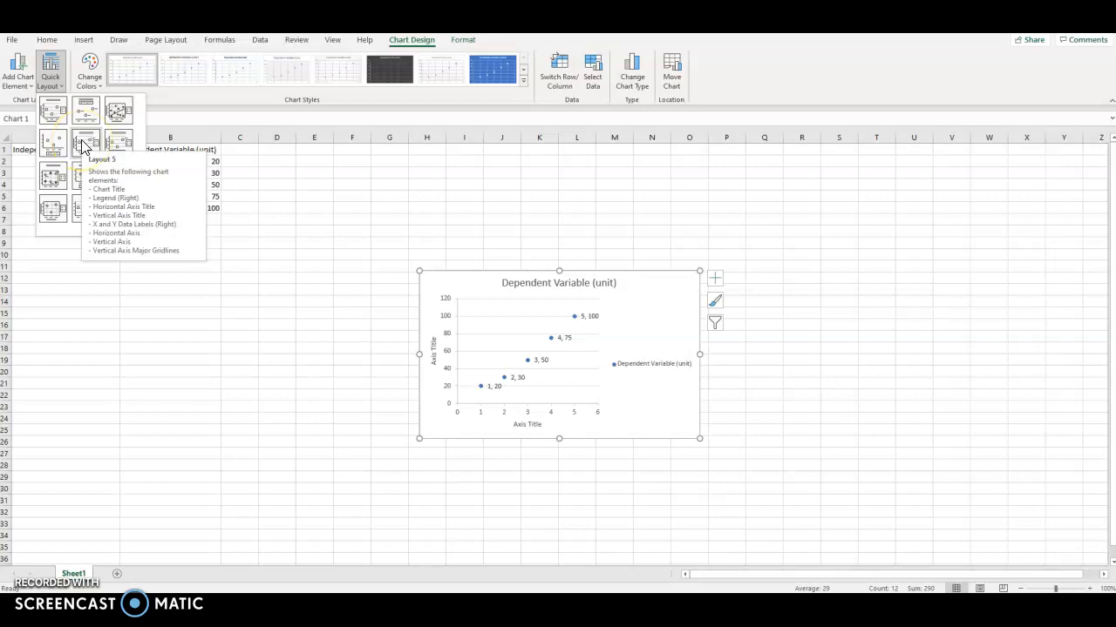
pyautogui.click(29, 84)
pyautogui.moveTo(36, 104)
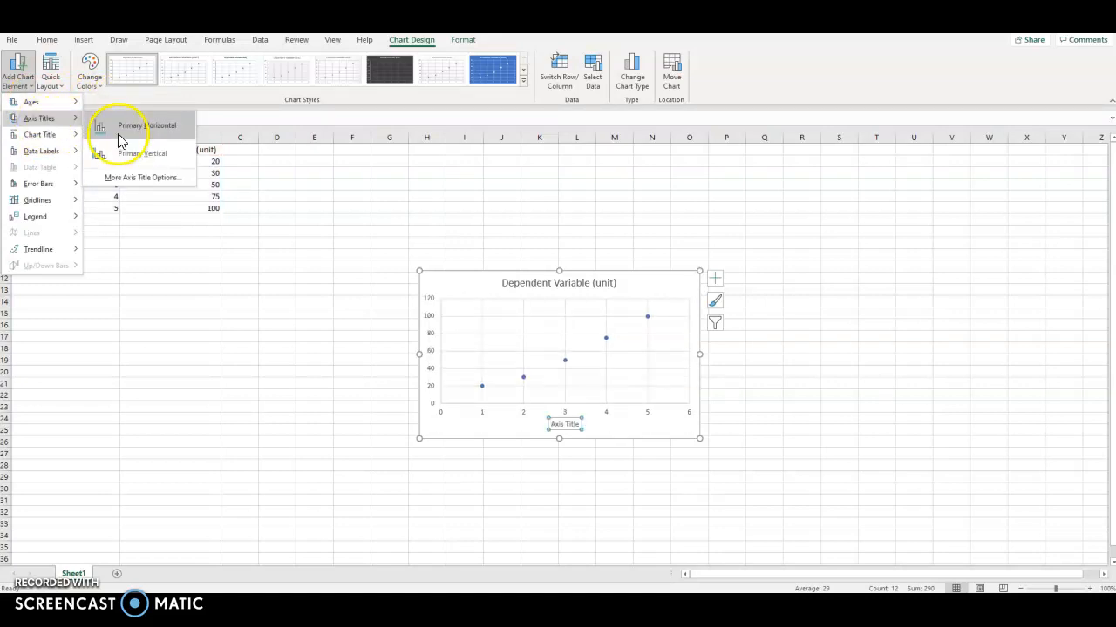
pyautogui.click(118, 129)
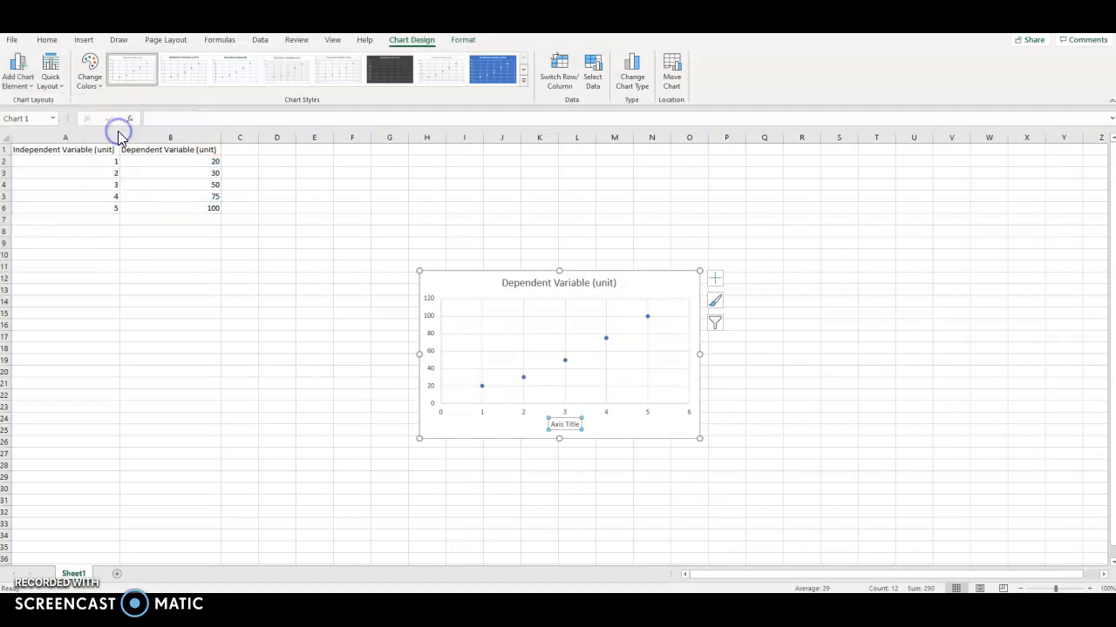
pyautogui.click(24, 86)
pyautogui.moveTo(39, 118)
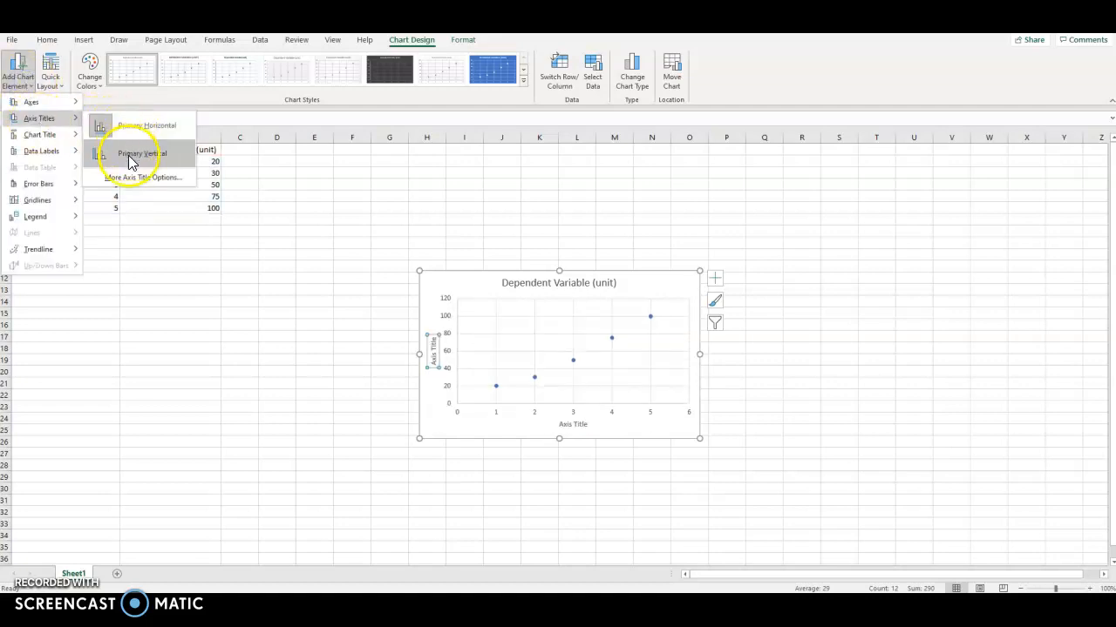
pyautogui.click(131, 149)
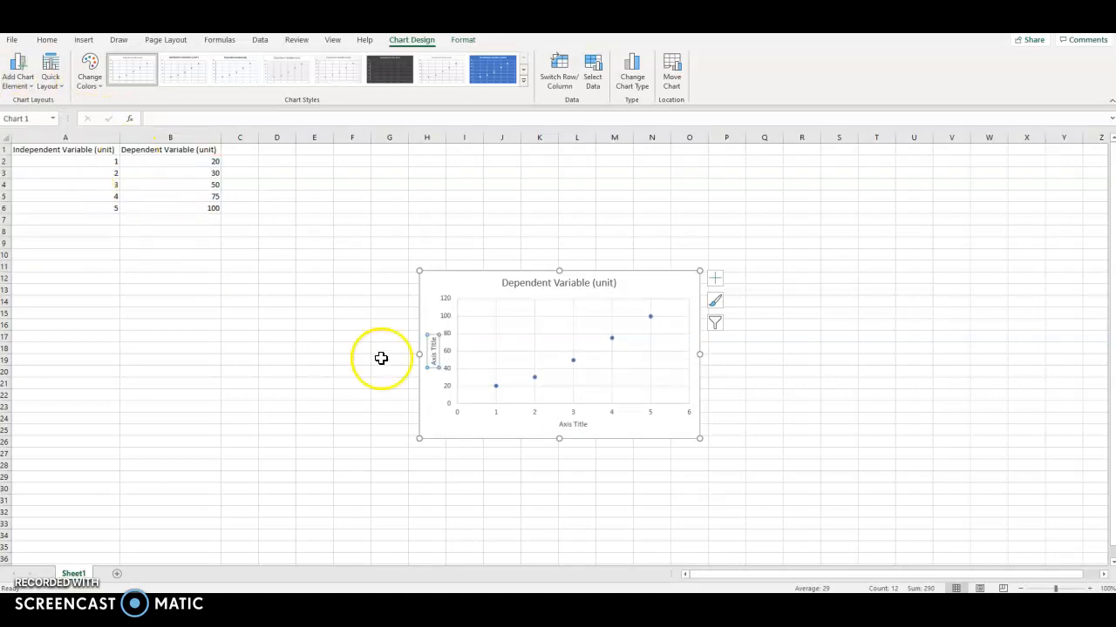
# Apply quick Layout 9 to the scatter chart, adding a legend and a trendline with its equation
pyautogui.click(49, 74)
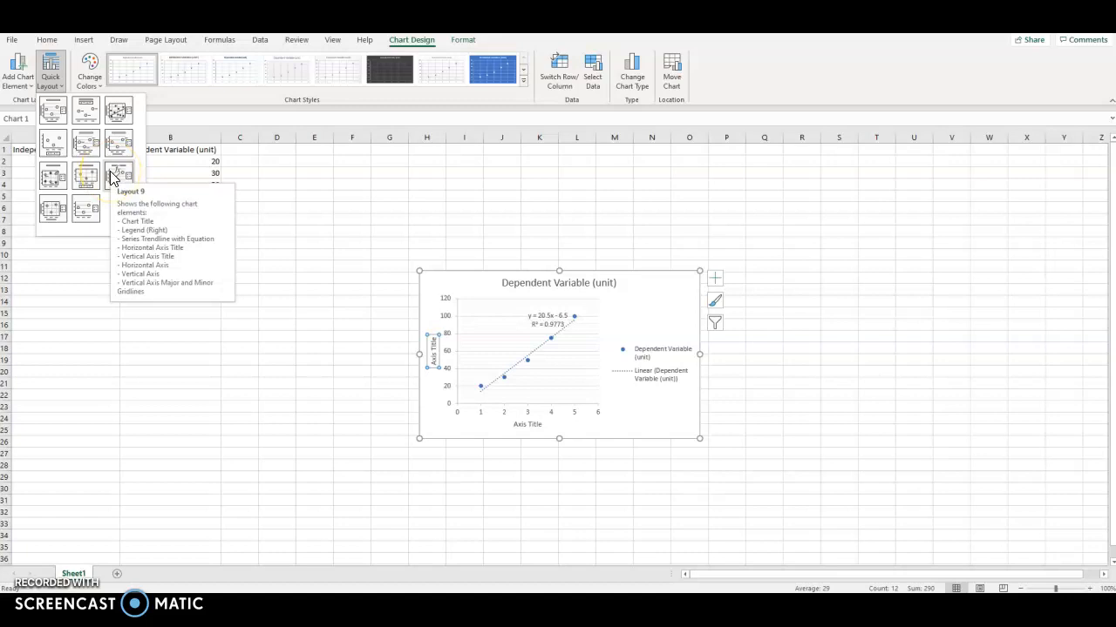
pyautogui.click(112, 177)
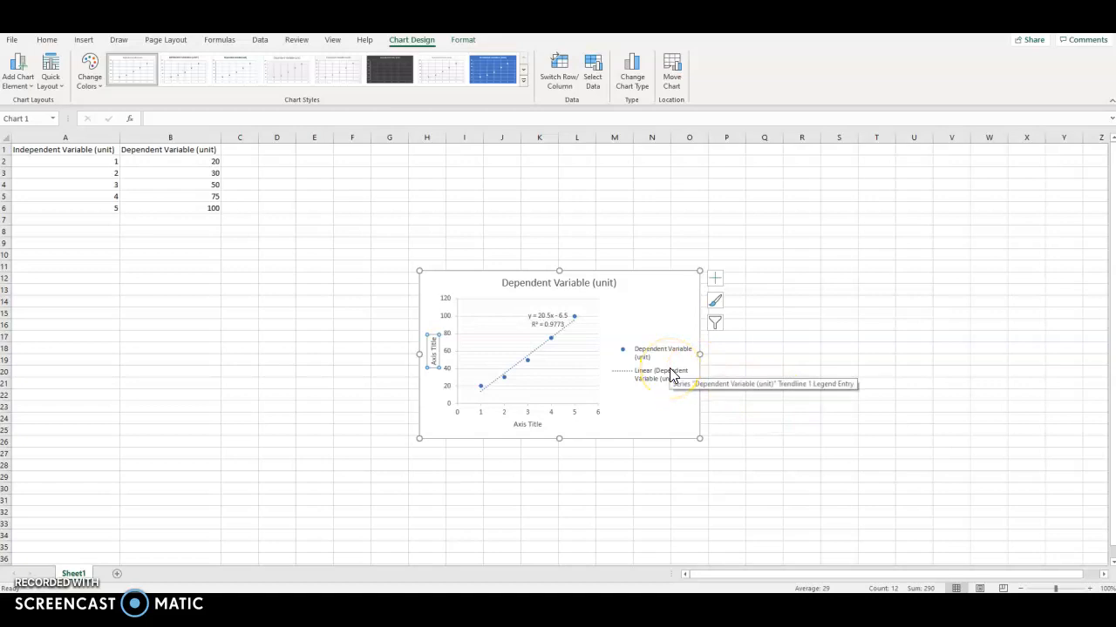
# Replace the scatter chart's horizontal axis title with "Independent Variable (unit)"
pyautogui.click(522, 427)
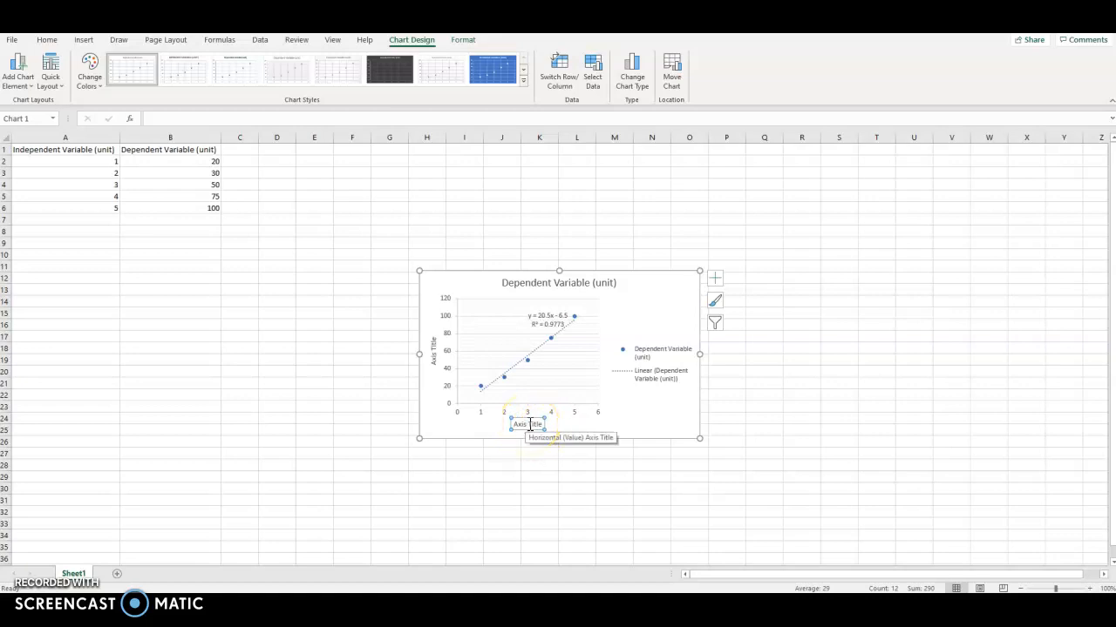
pyautogui.tripleClick(529, 424)
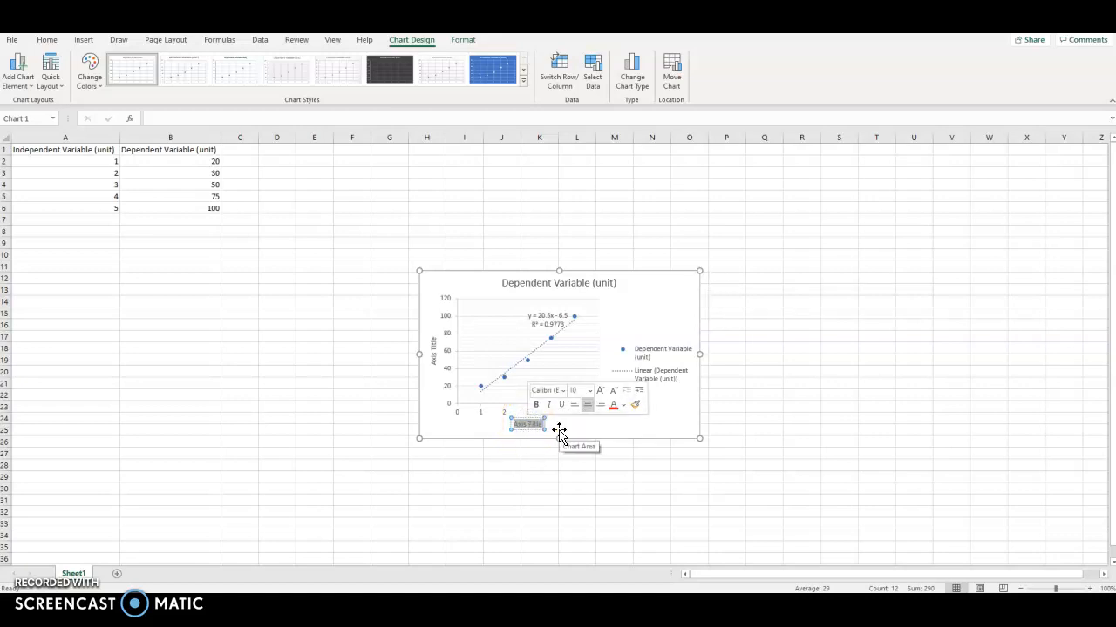
pyautogui.write('Independent Variable (unit)')
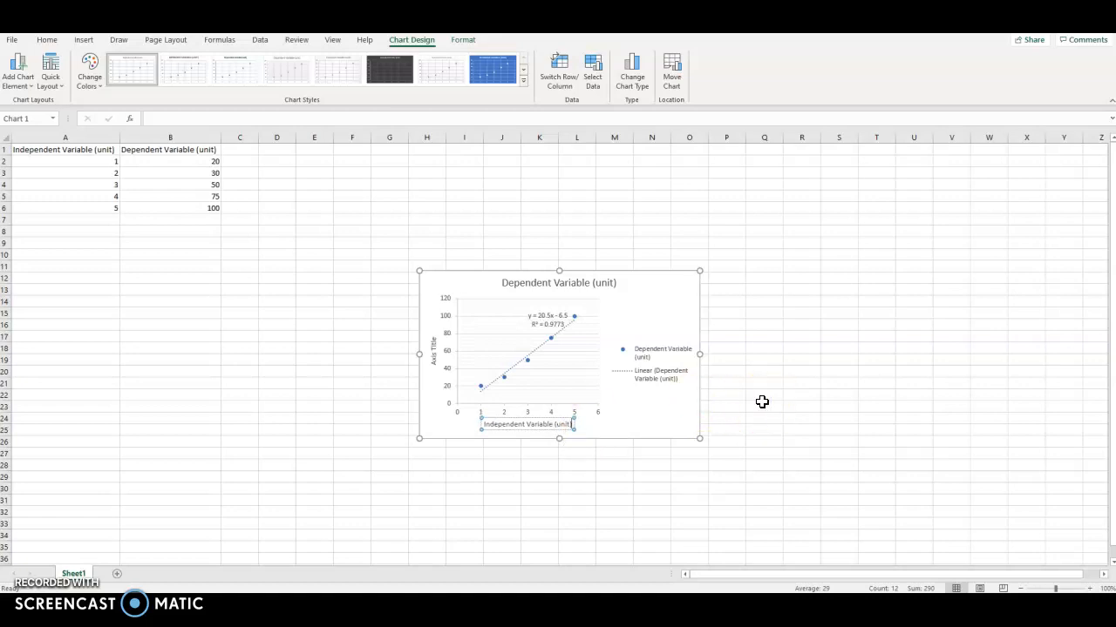
# Replace the scatter chart's vertical axis title with "Dependent Variable (unit)"
pyautogui.doubleClick(432, 353)
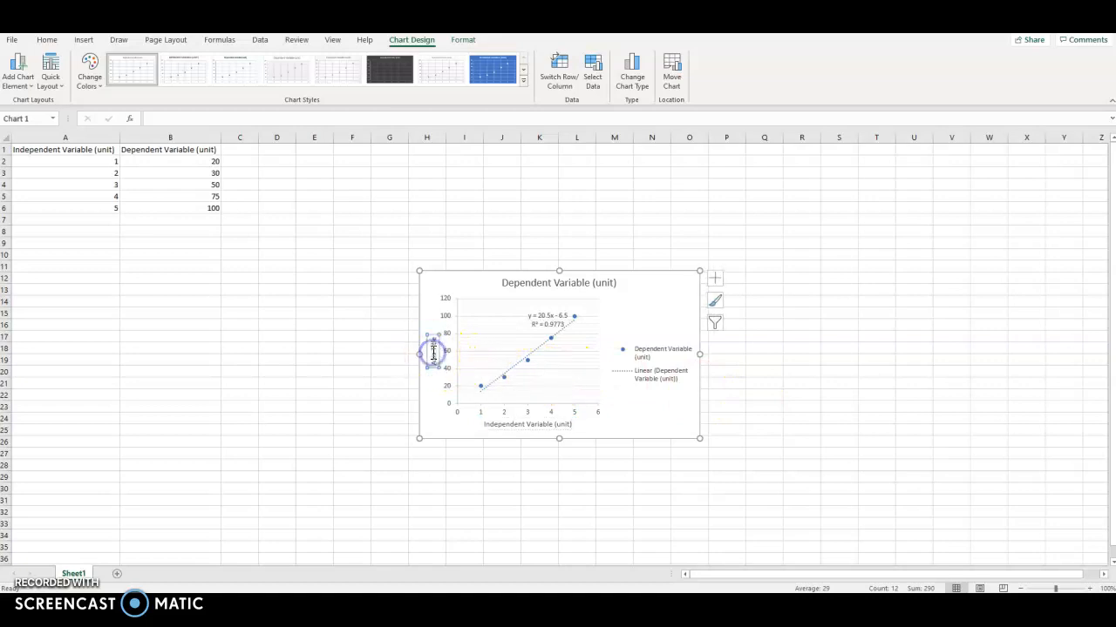
pyautogui.doubleClick(432, 353)
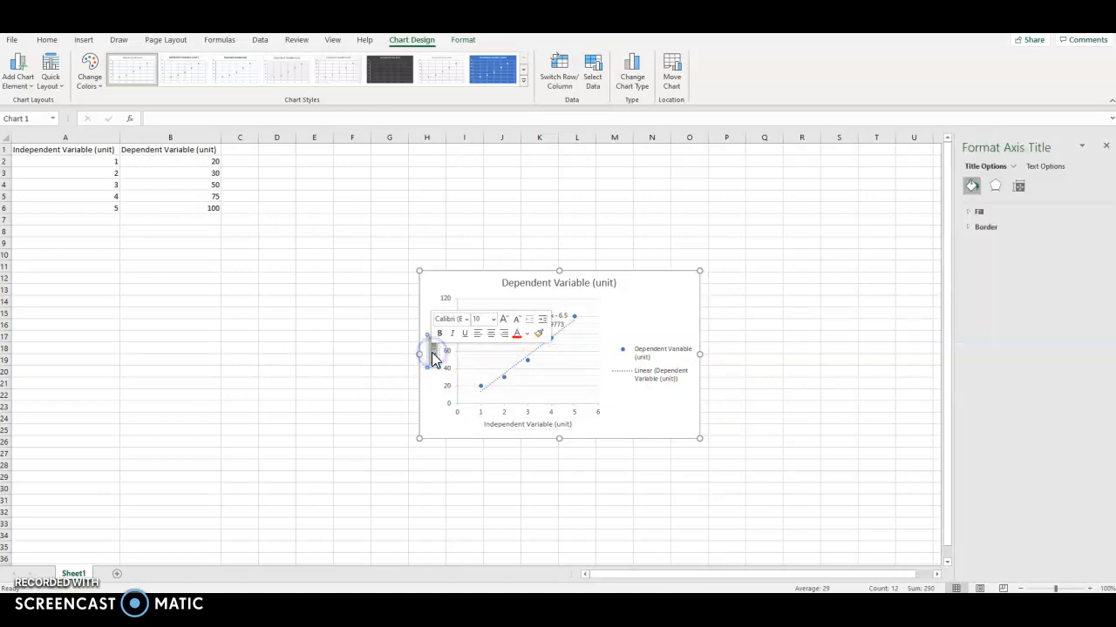
pyautogui.write('Dependent Variable')
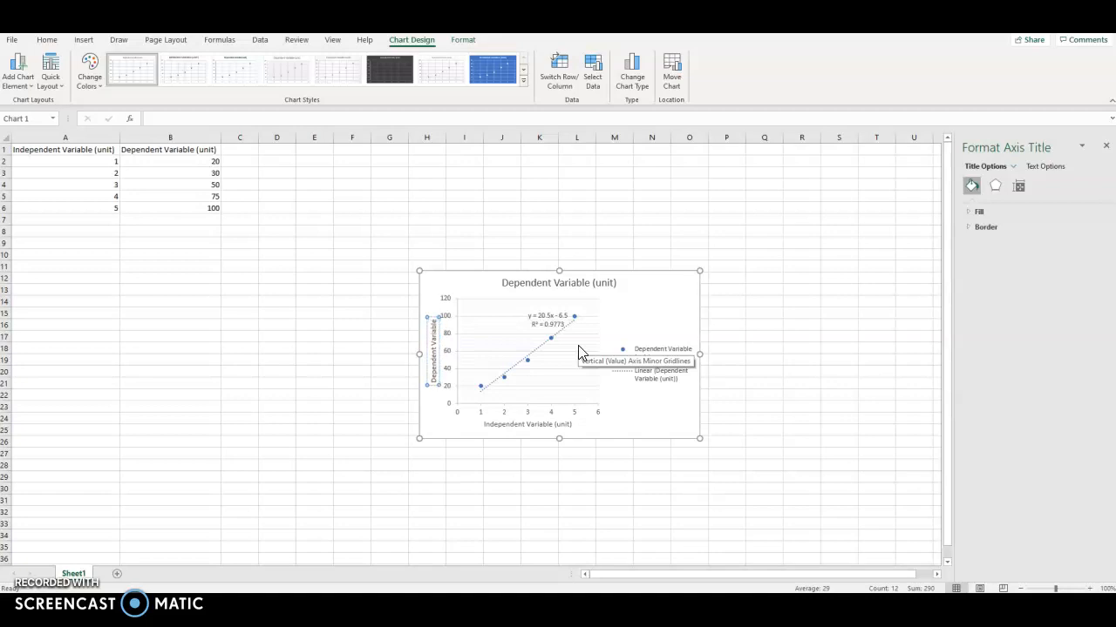
pyautogui.write(' (unit)')
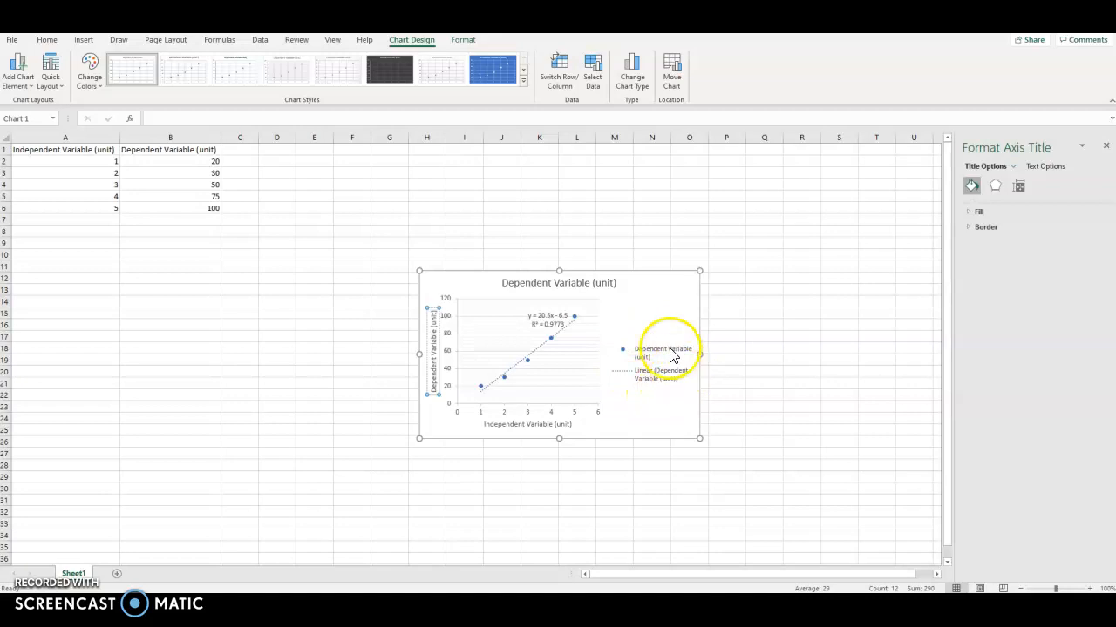
# Delete the legend and the trendline's equation label from the scatter chart
pyautogui.click(642, 354)
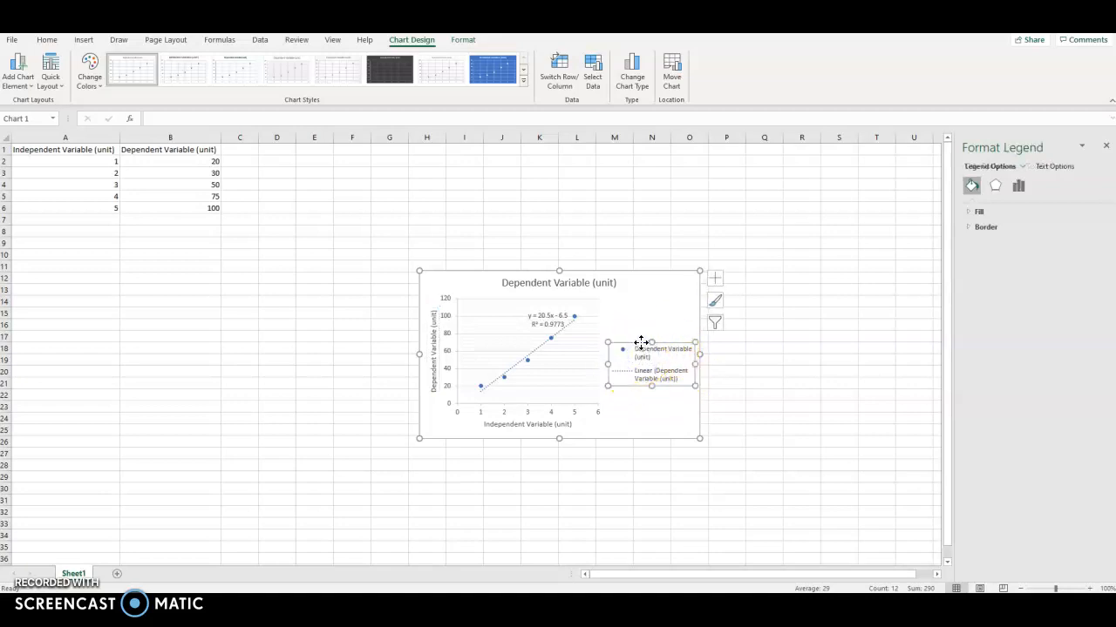
pyautogui.press('Delete')
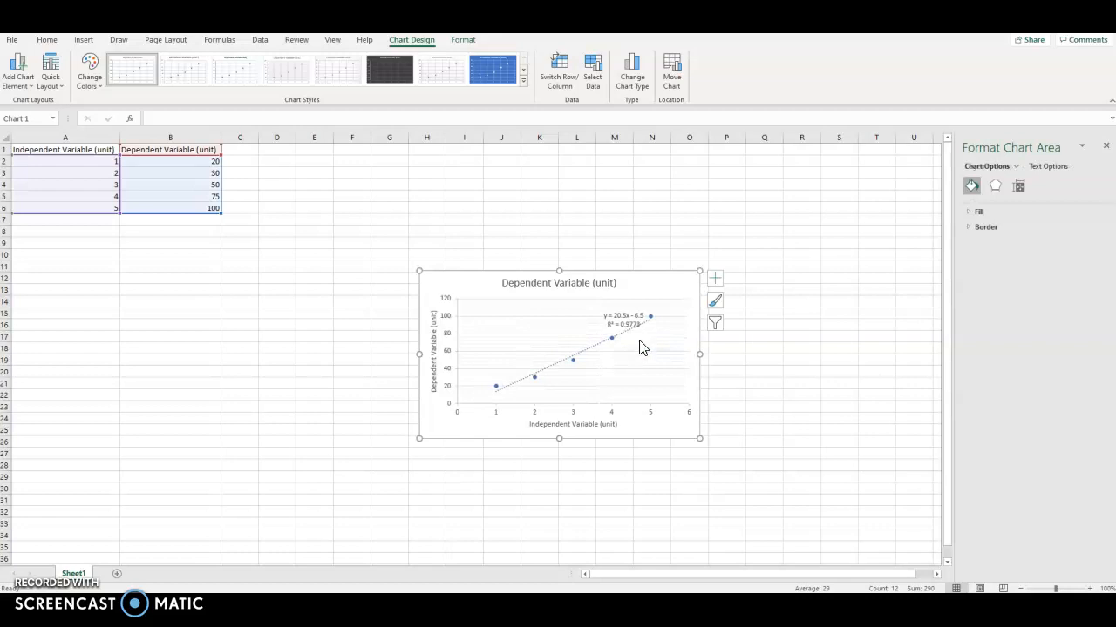
pyautogui.click(628, 313)
pyautogui.moveTo(626, 307); pyautogui.dragTo(623, 302)
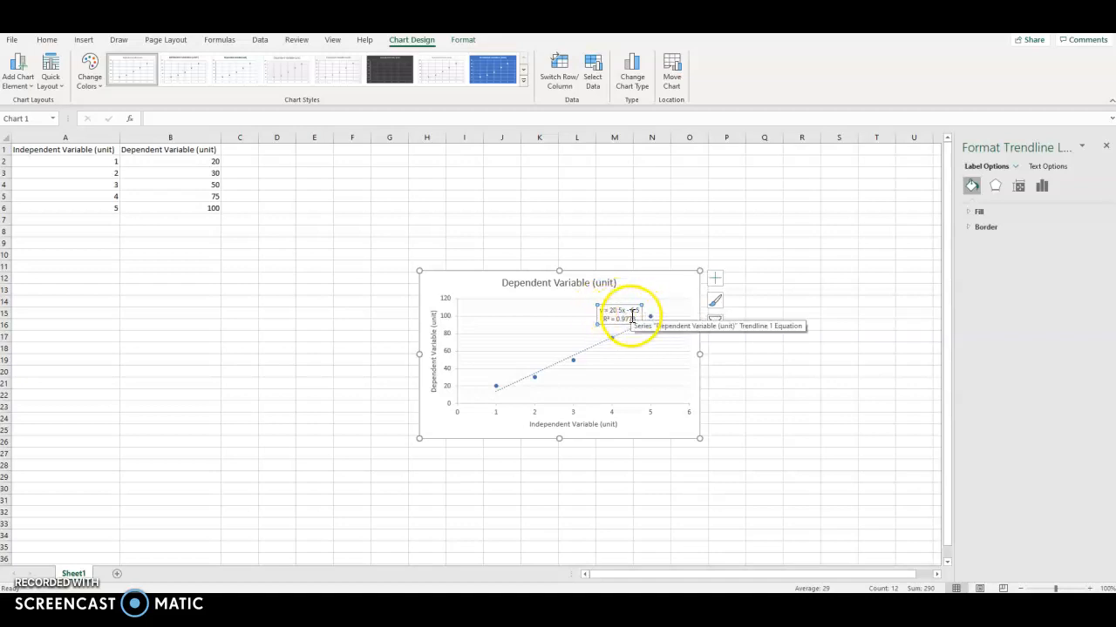
pyautogui.click(627, 303)
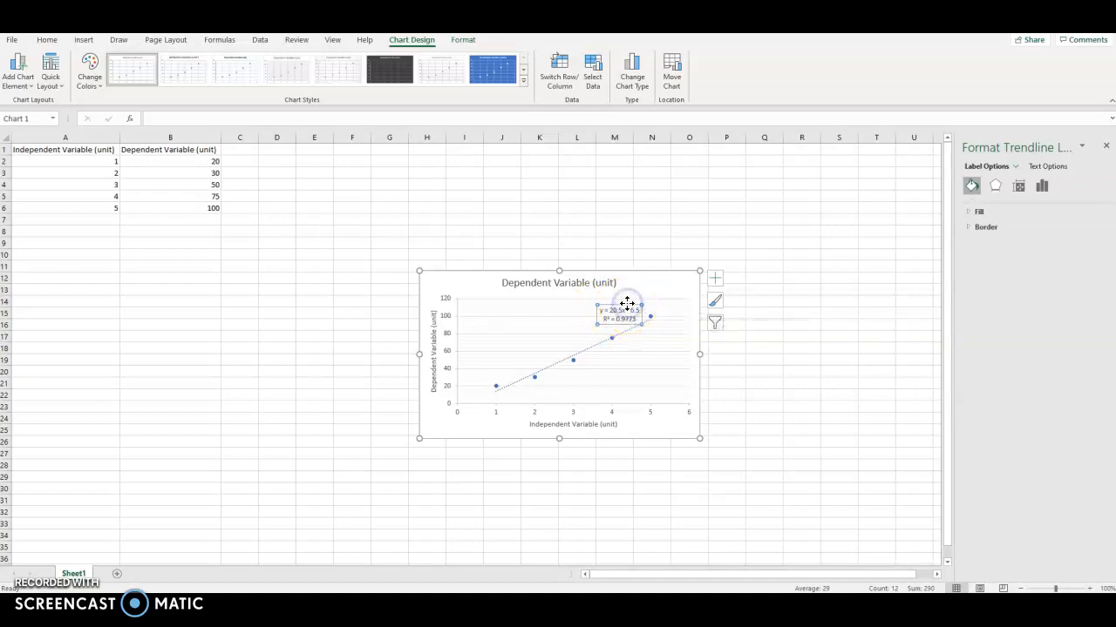
pyautogui.press('Delete')
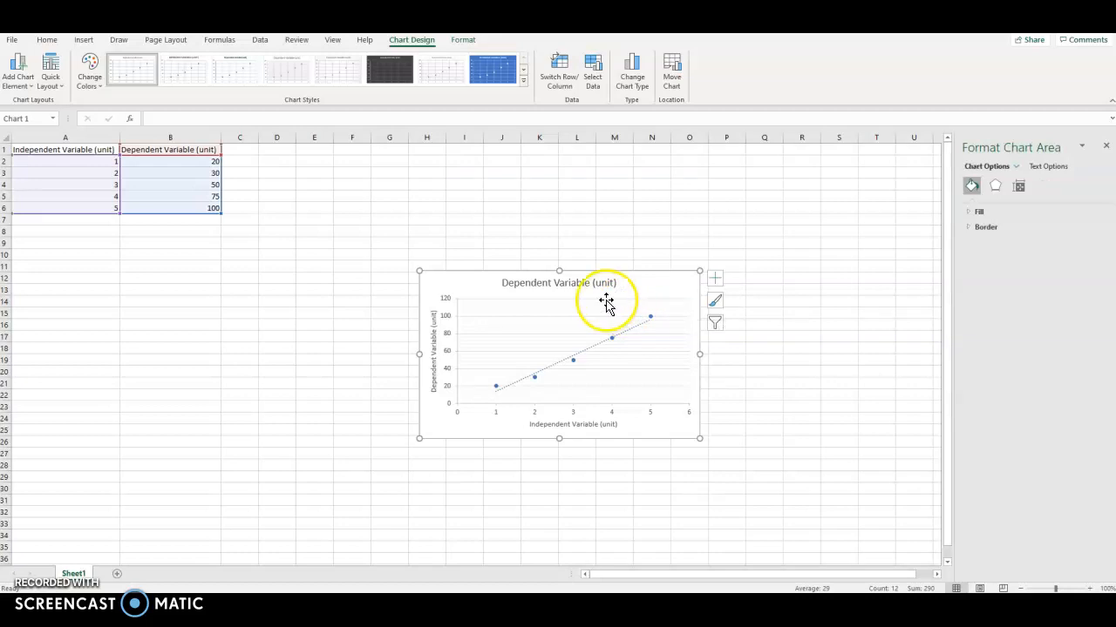
# Remove the "Dependent Variable (unit)" chart title above the scatter chart's plot area and deselect the chart
pyautogui.click(579, 286)
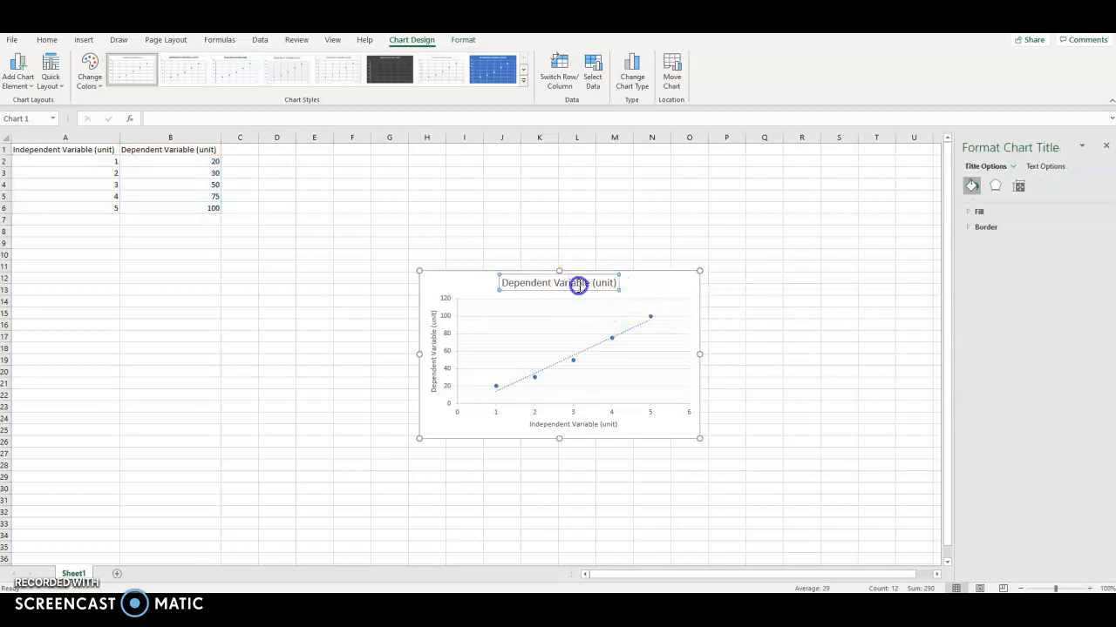
pyautogui.tripleClick(577, 284)
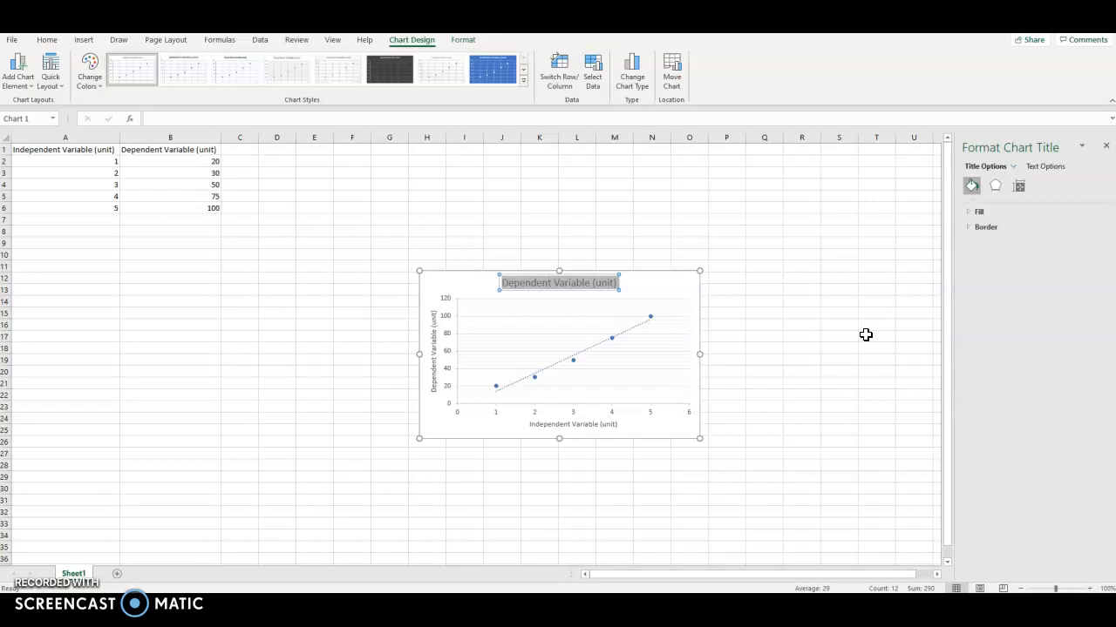
pyautogui.press('Delete')
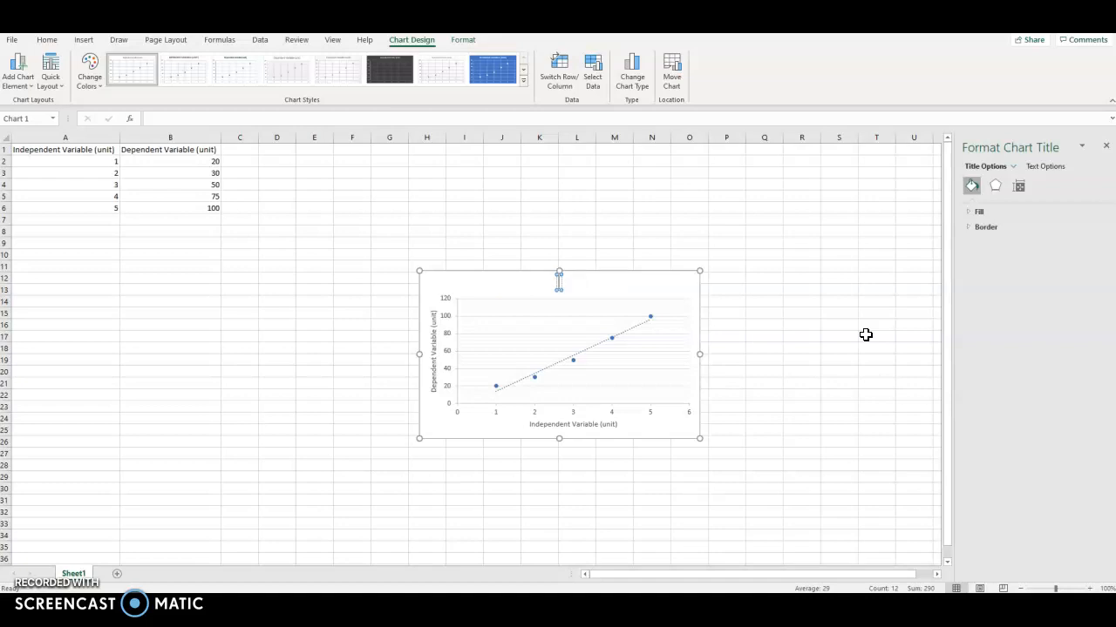
pyautogui.click(563, 281)
pyautogui.click(757, 279)
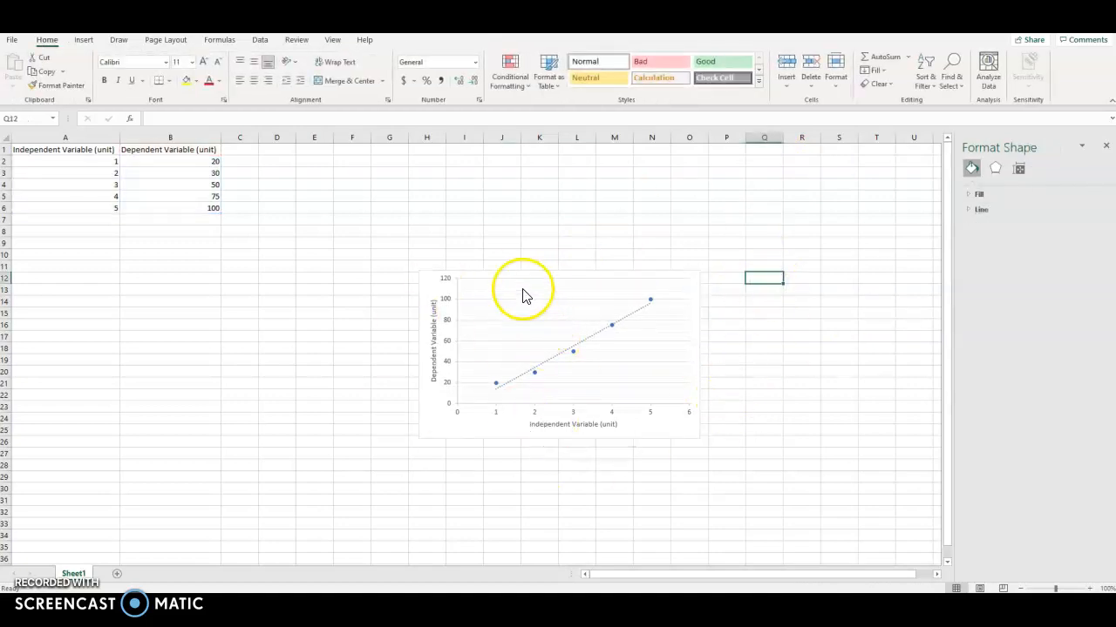
# Copy the scatter chart, then move the original next to the data table, over about columns D to K from row 2
pyautogui.click(429, 292)
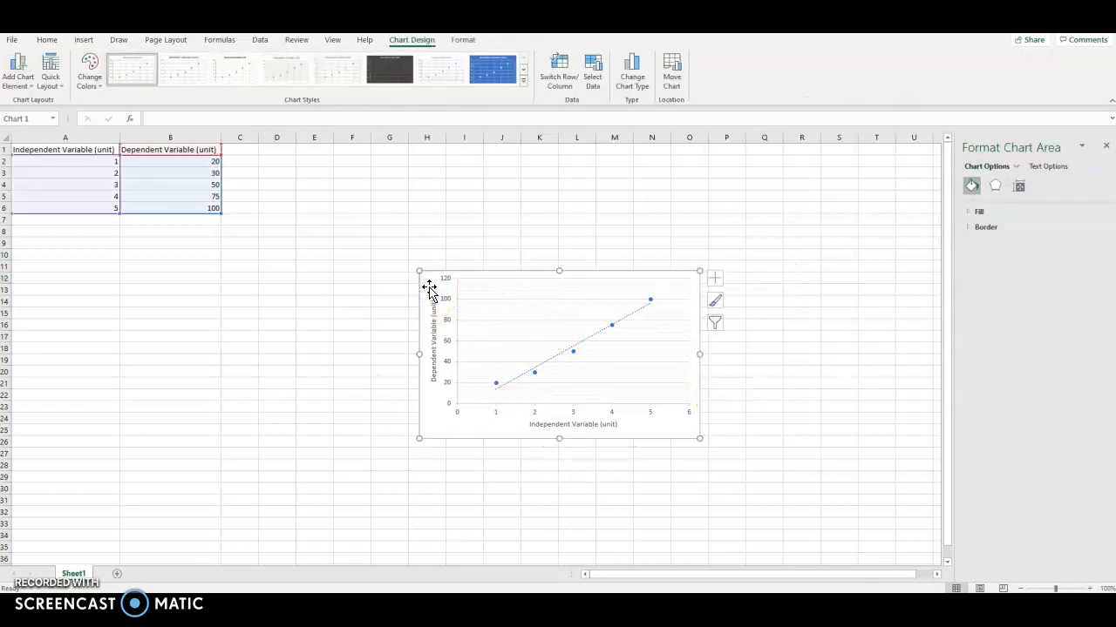
pyautogui.rightClick(429, 292)
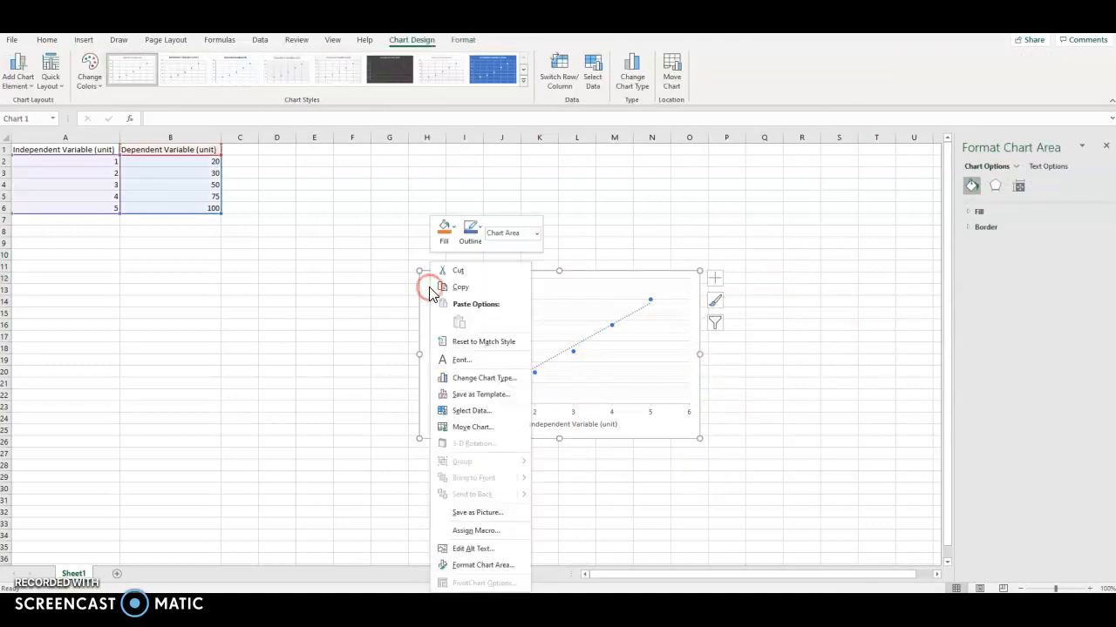
pyautogui.click(467, 288)
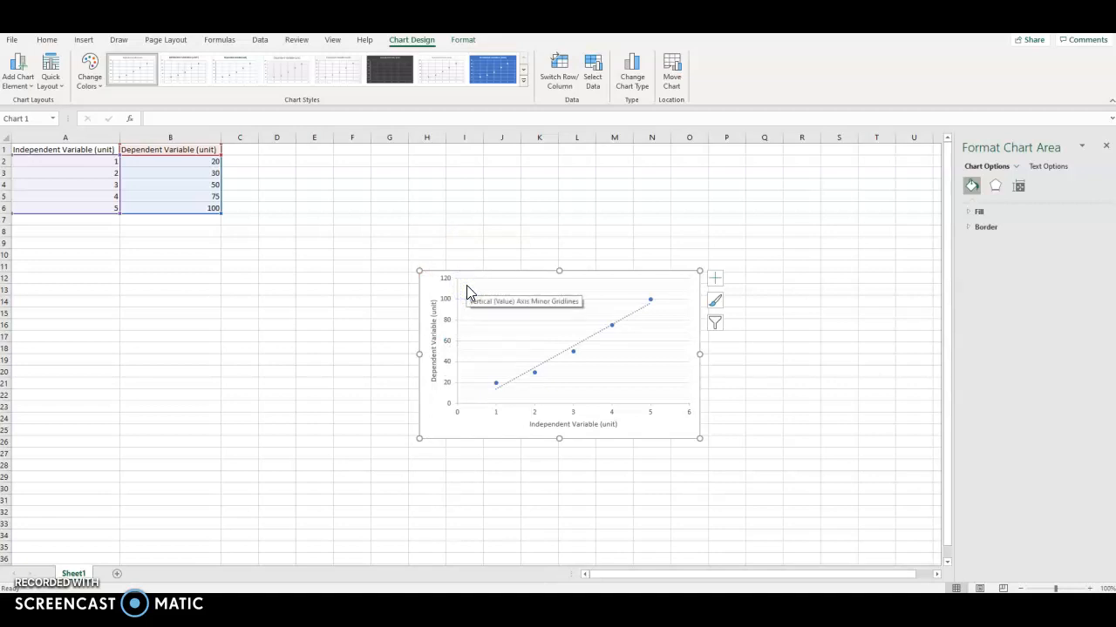
pyautogui.moveTo(468, 286); pyautogui.dragTo(332, 163)
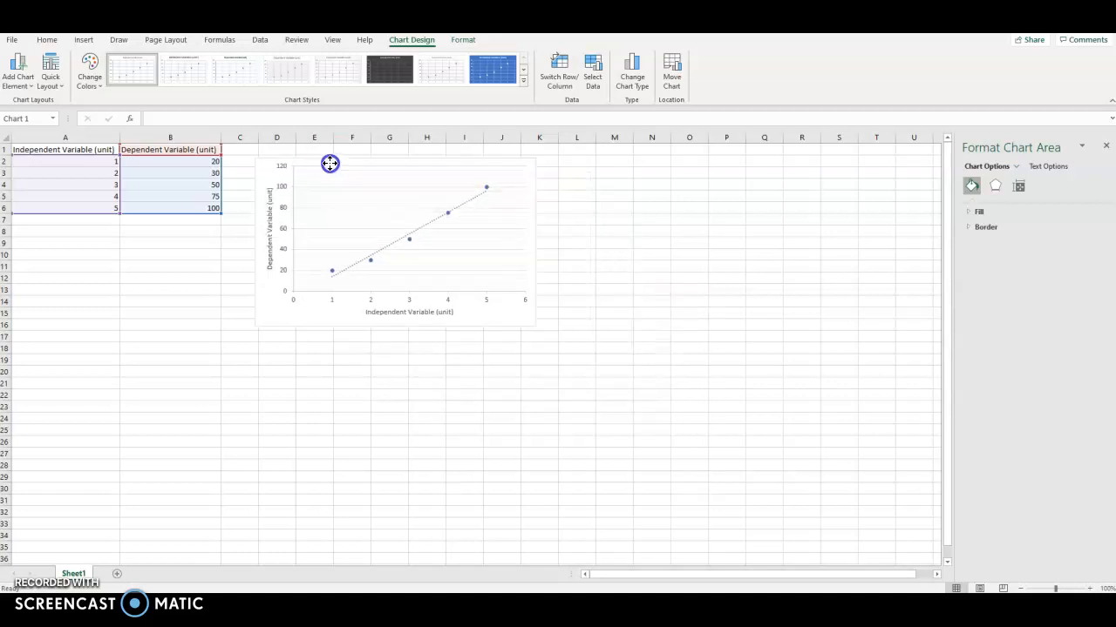
pyautogui.click(376, 409)
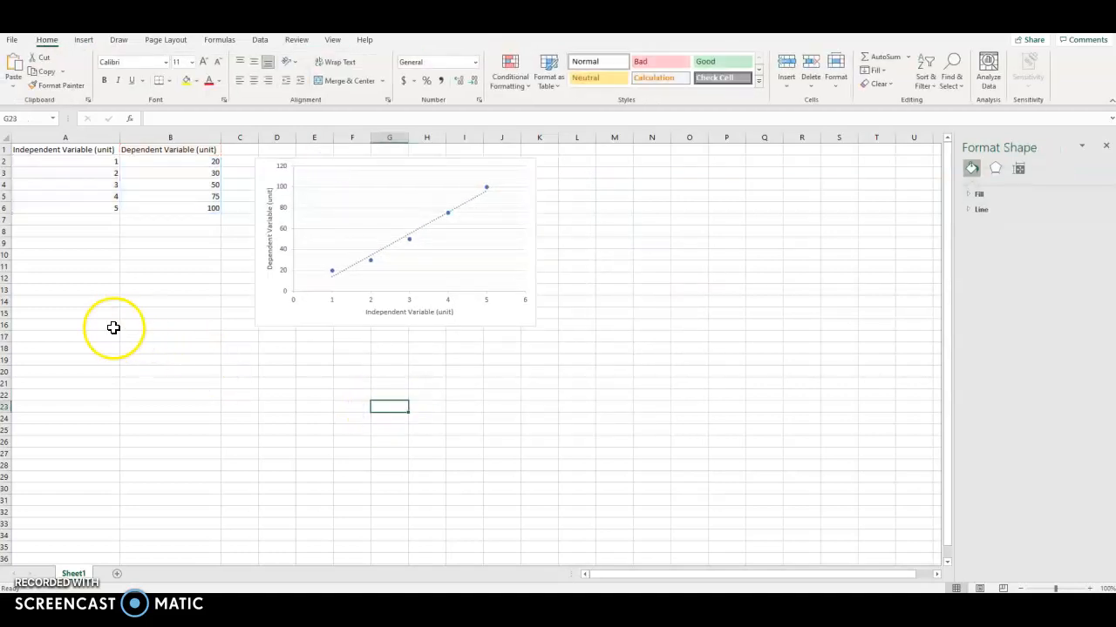
# Enter the heading "Study Technique" in A20 with Reading, Watching Videos and Writing Notes below it in A21 to A23
pyautogui.click(68, 371)
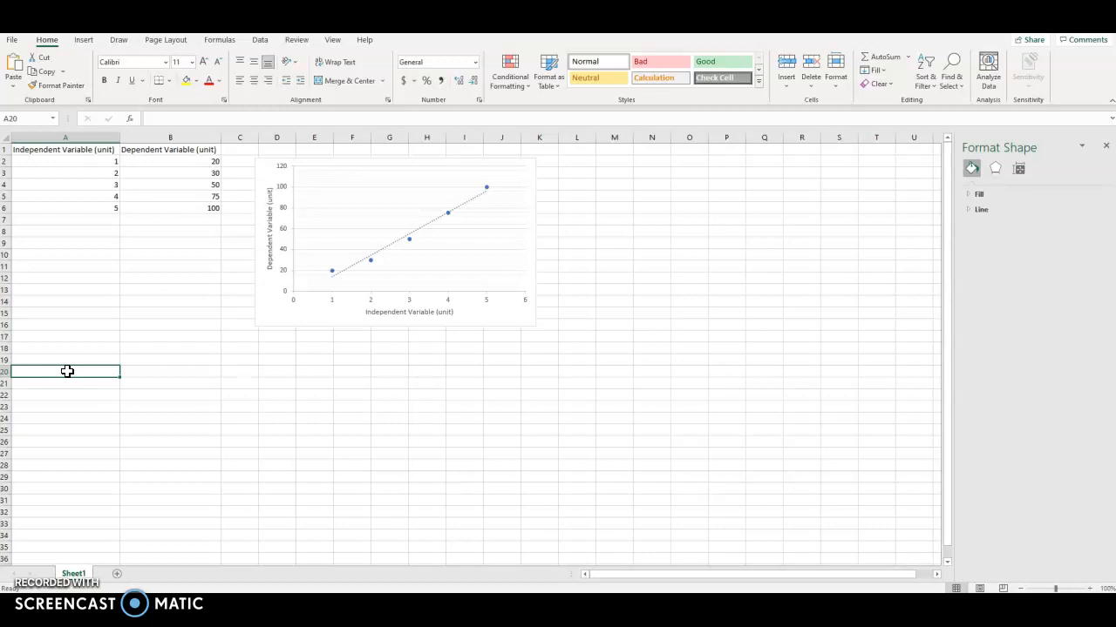
pyautogui.write('S')
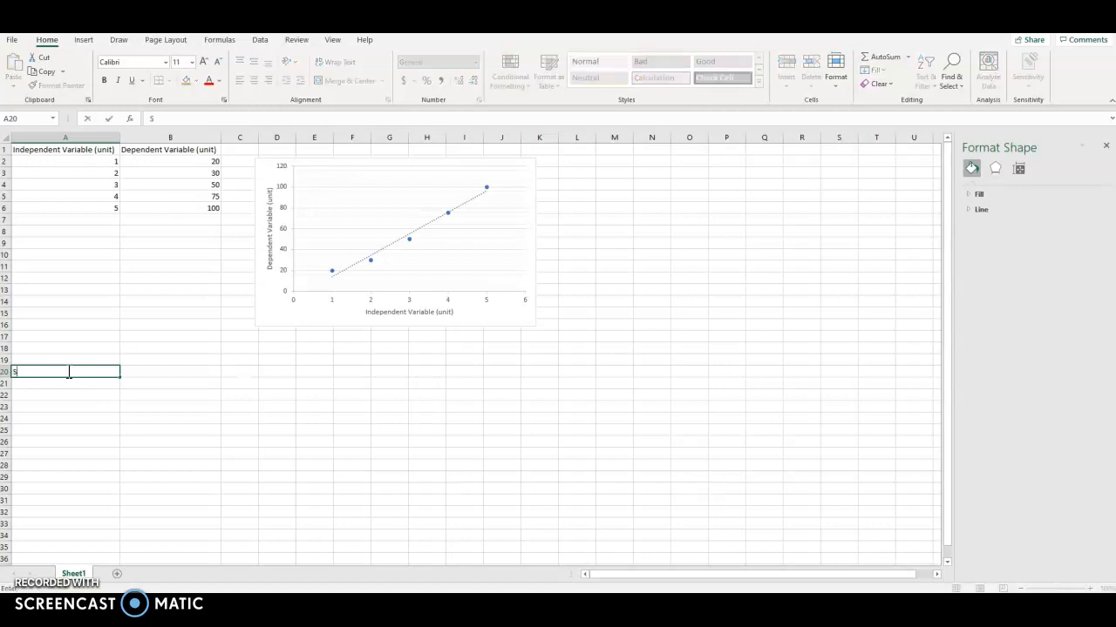
pyautogui.write('tudy Technique')
pyautogui.press('Return')
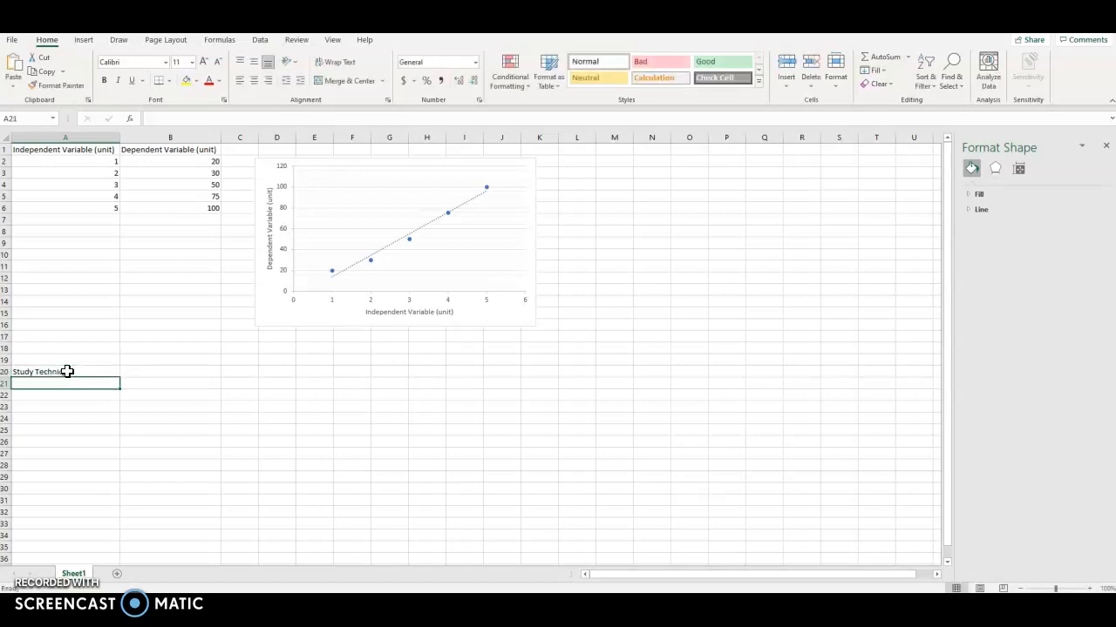
pyautogui.write('Reading')
pyautogui.press('Return')
pyautogui.write('Watching Videos')
pyautogui.press('Return')
pyautogui.write('Writing Note')
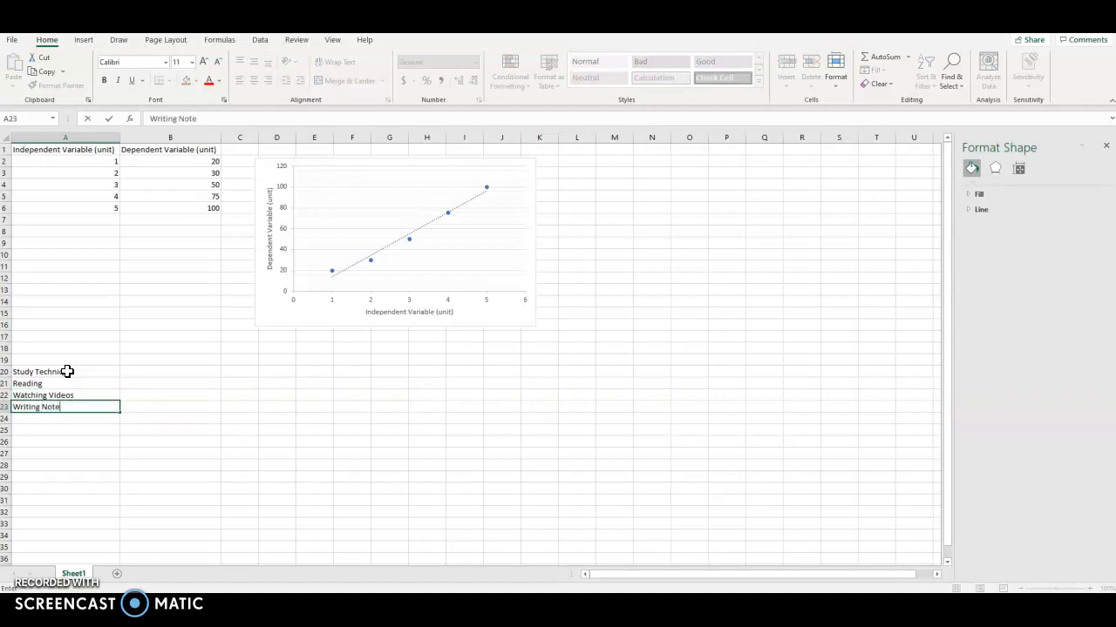
pyautogui.write('s')
pyautogui.press('Tab')
# Enter the heading "Grade (%)" in B20 with the values 50, 62 and 86 in B21 to B23
pyautogui.press('Up')
pyautogui.press('Up')
pyautogui.press('Up')
pyautogui.write('G')
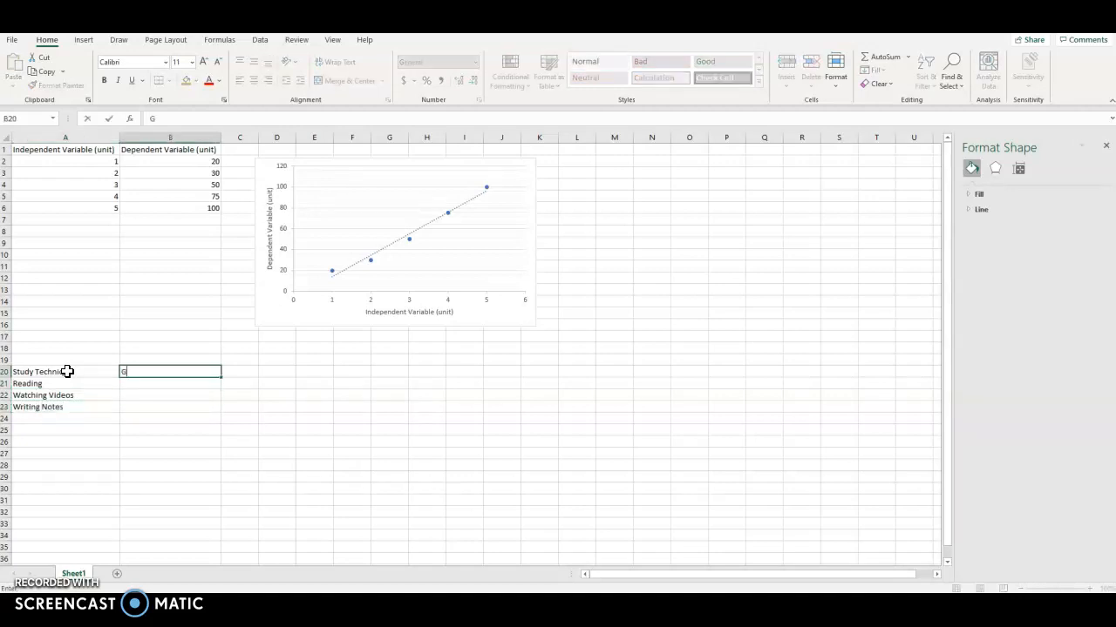
pyautogui.write('rade (%)')
pyautogui.press('Return')
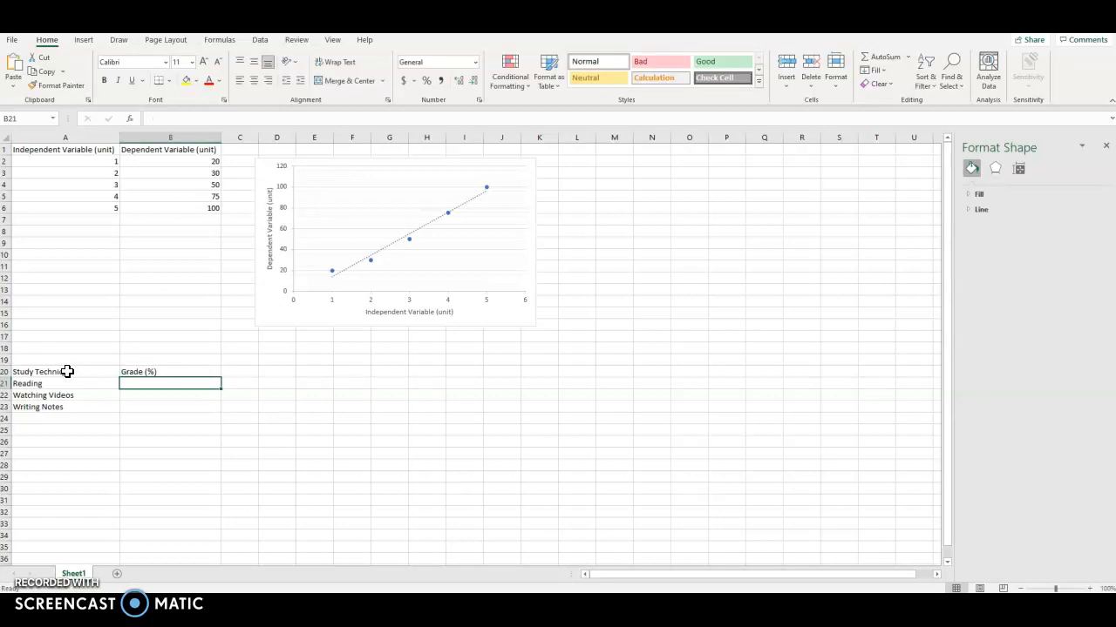
pyautogui.write('50')
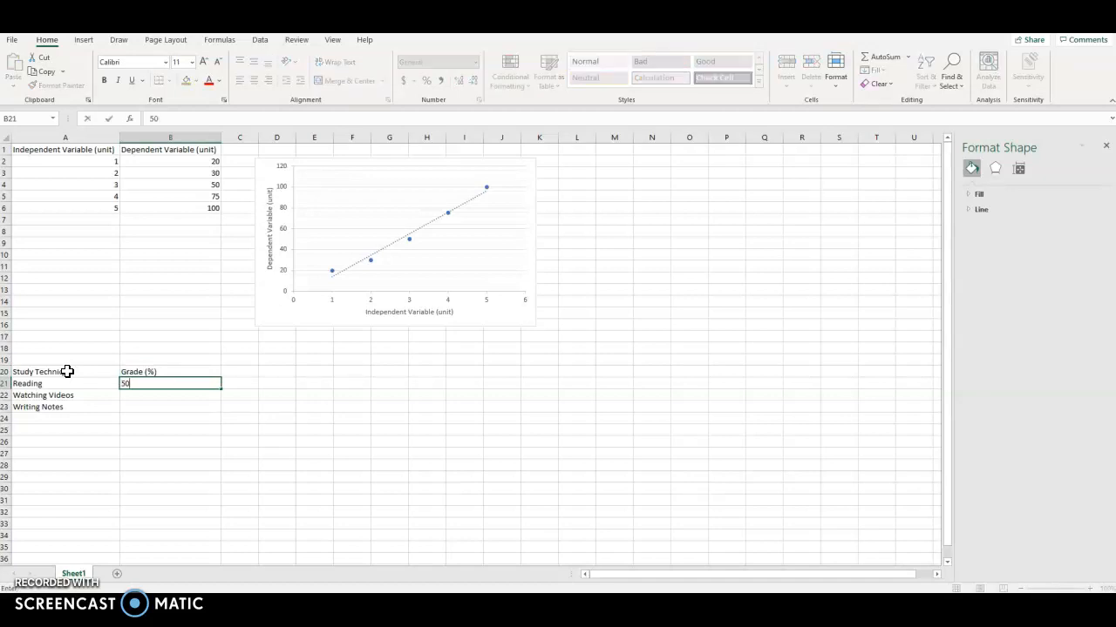
pyautogui.press('Return')
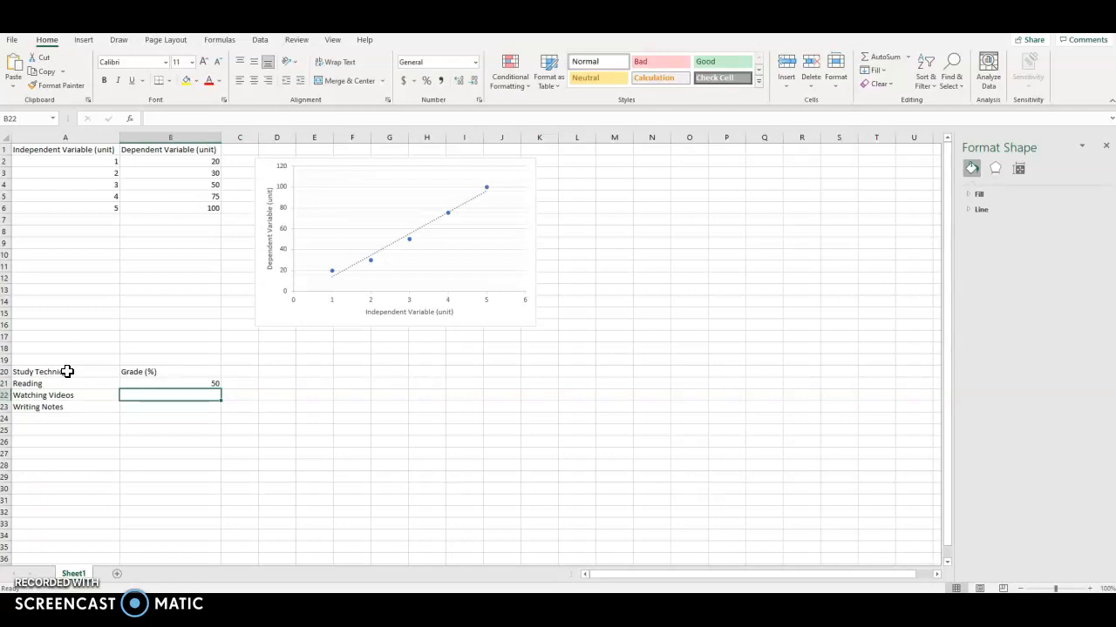
pyautogui.write('62')
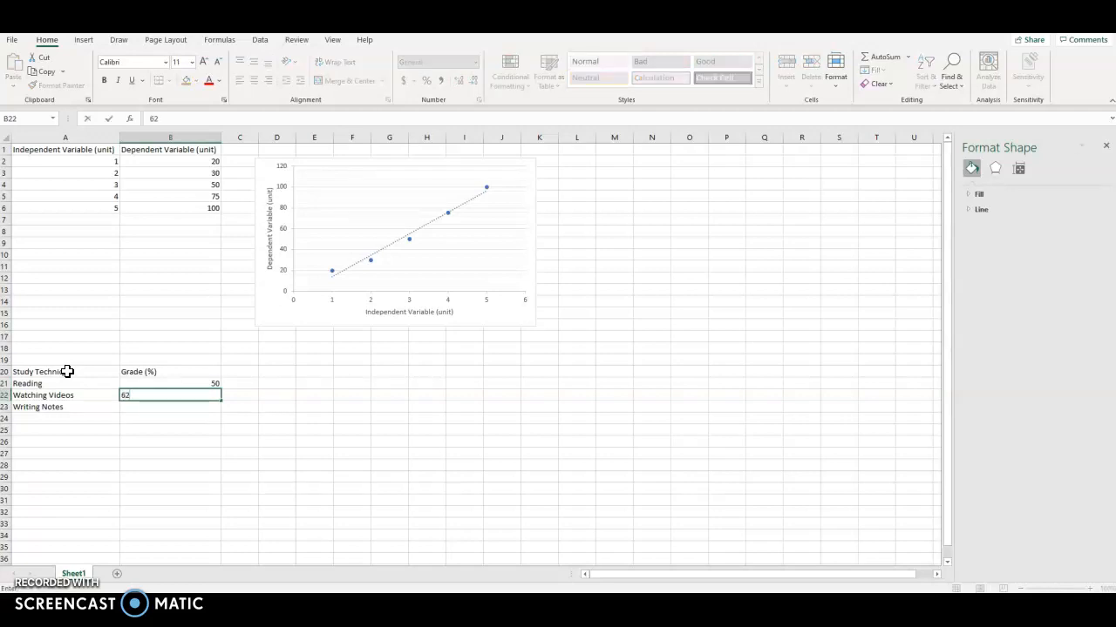
pyautogui.press('Return')
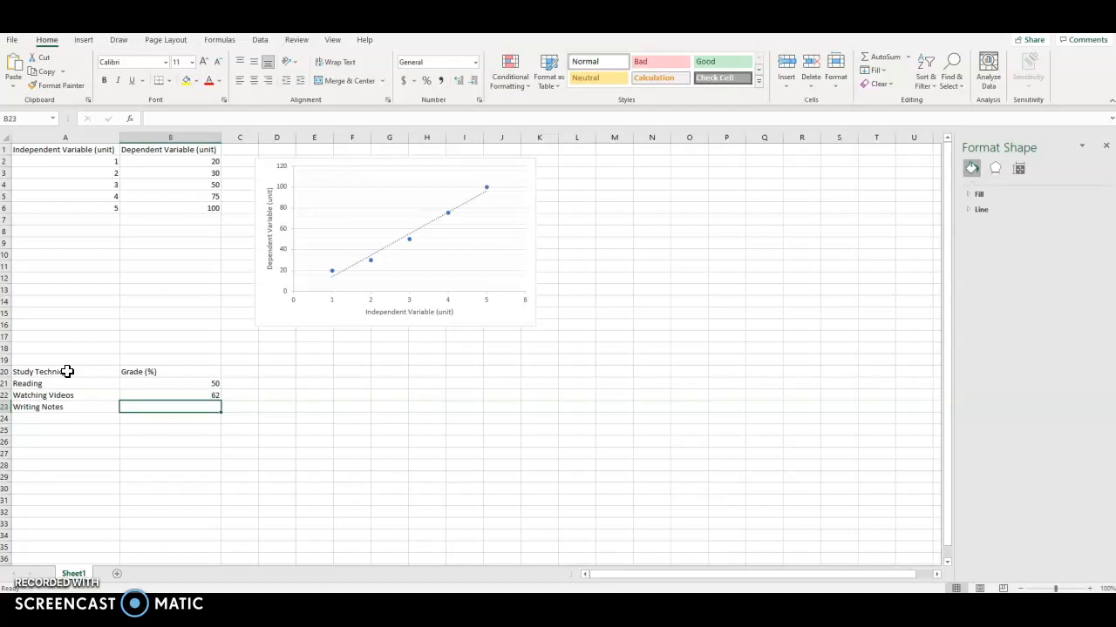
pyautogui.write('86')
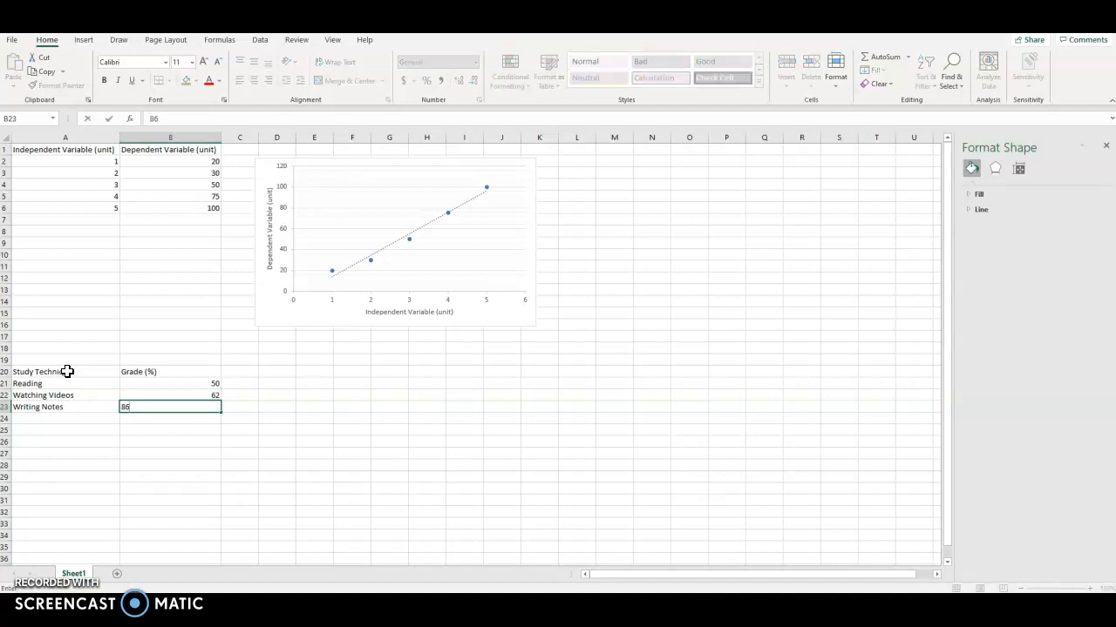
pyautogui.press('Return')
# Change the heading in B20 to "Average Grade (%)"
pyautogui.click(129, 371)
pyautogui.click(149, 117)
pyautogui.write('Average')
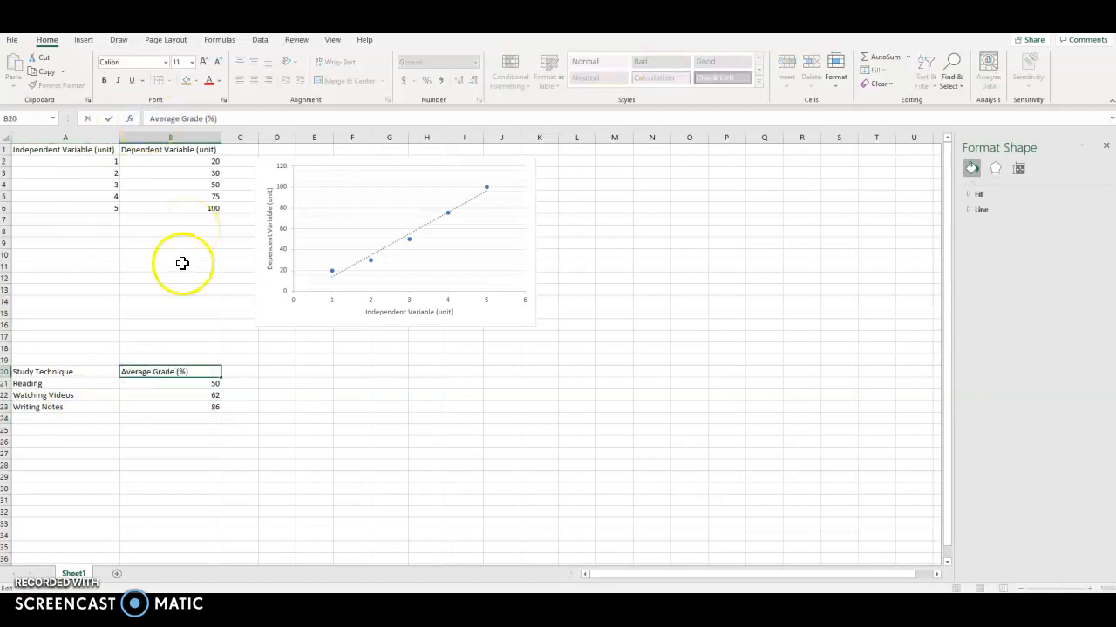
pyautogui.click(242, 500)
# Insert a 2-D clustered column chart from the study technique and average grade data in A20:B23
pyautogui.moveTo(55, 383); pyautogui.dragTo(59, 407)
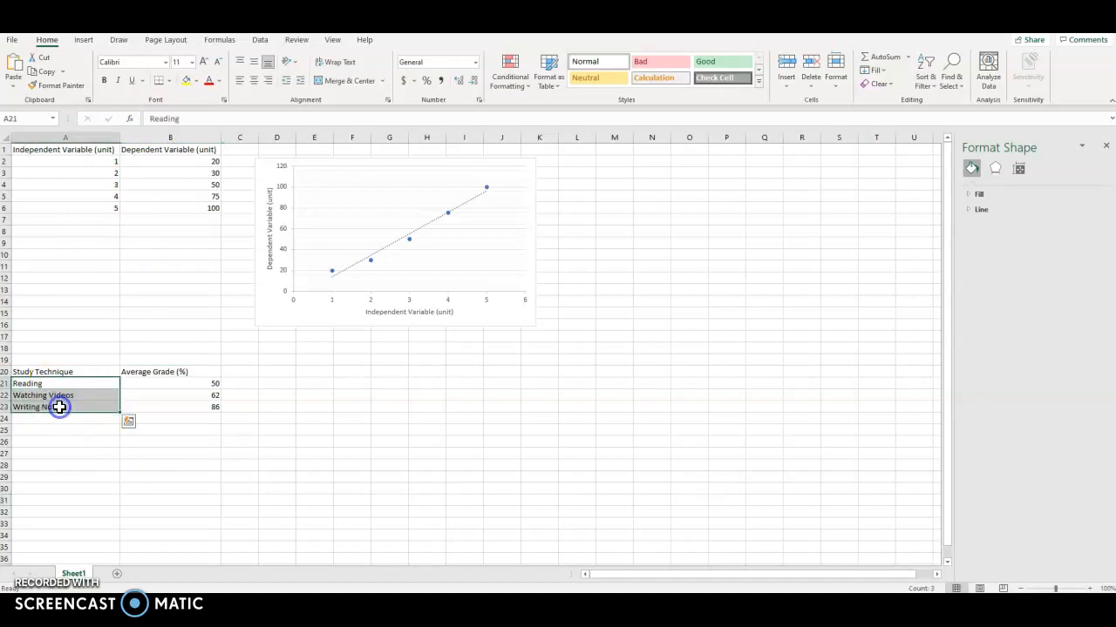
pyautogui.click(69, 372)
pyautogui.moveTo(69, 372); pyautogui.dragTo(154, 406)
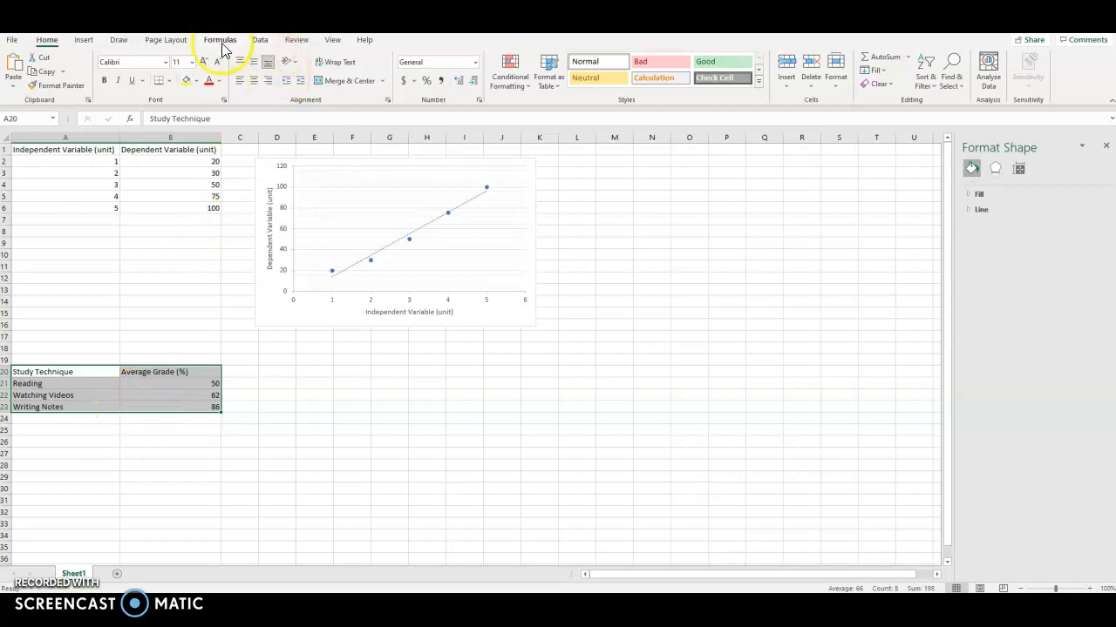
pyautogui.click(83, 41)
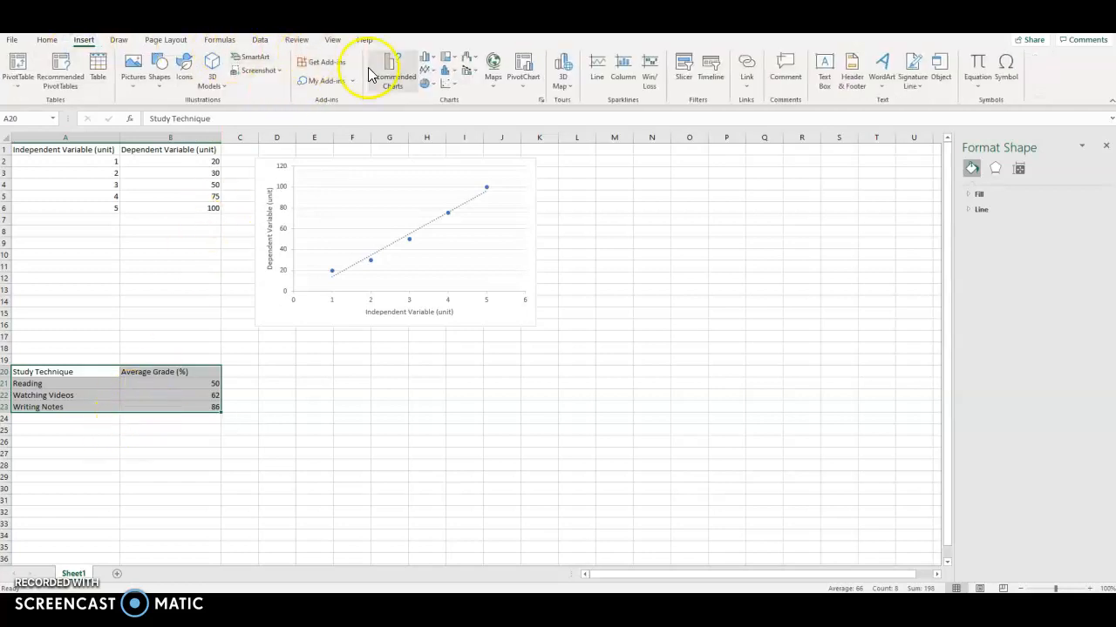
pyautogui.click(431, 59)
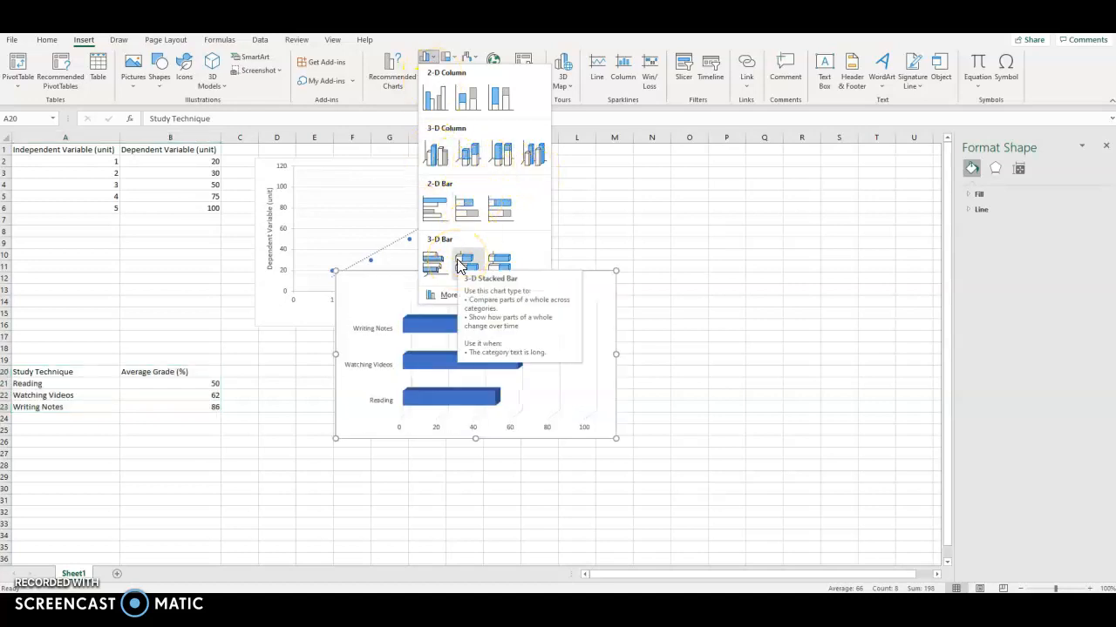
pyautogui.click(454, 214)
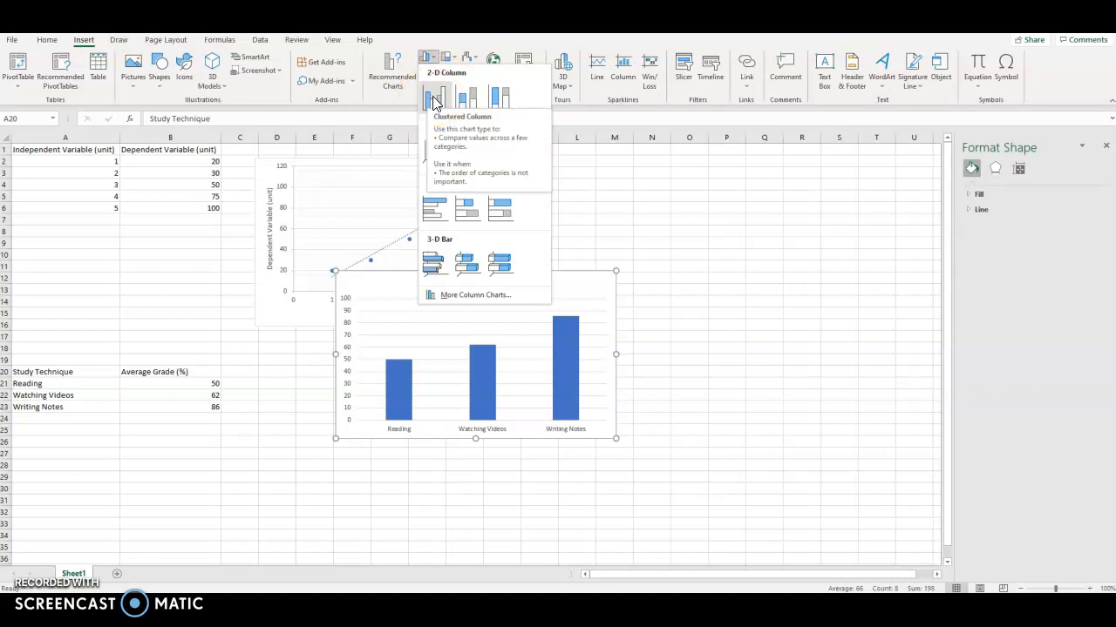
pyautogui.click(433, 100)
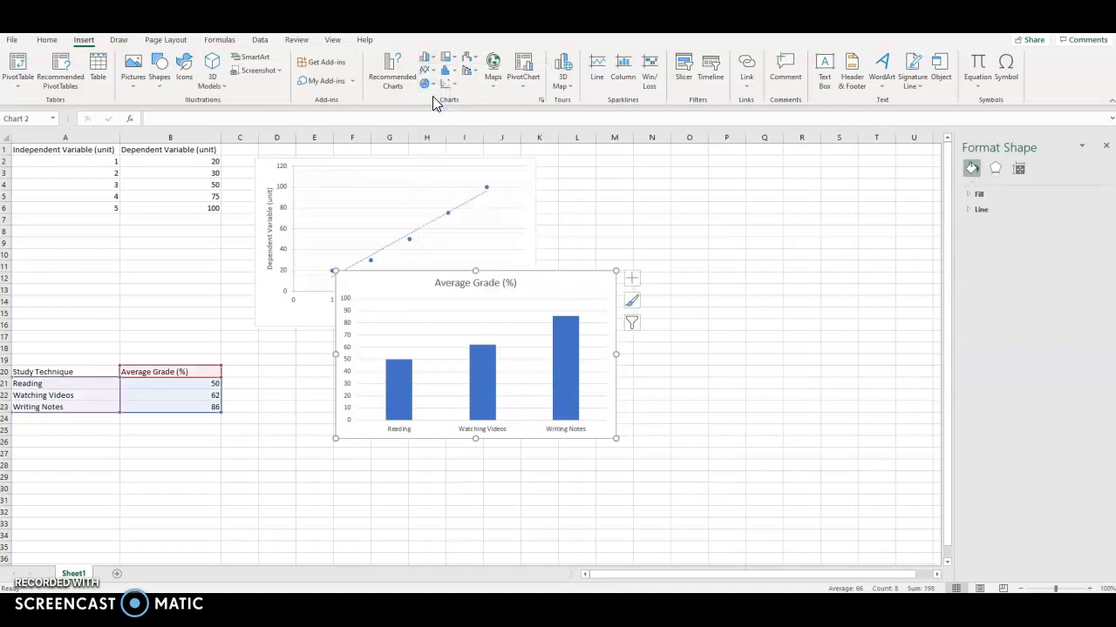
pyautogui.click(722, 466)
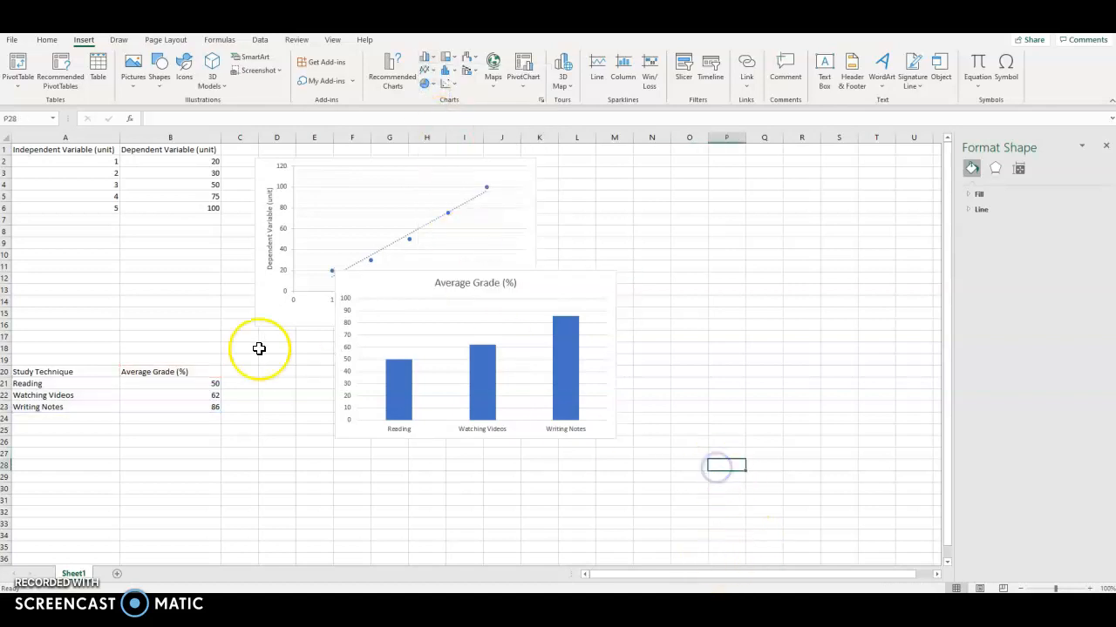
# Move the column chart below the scatter chart, over about columns D to K from row 18, and delete its chart title
pyautogui.moveTo(410, 292); pyautogui.dragTo(341, 360)
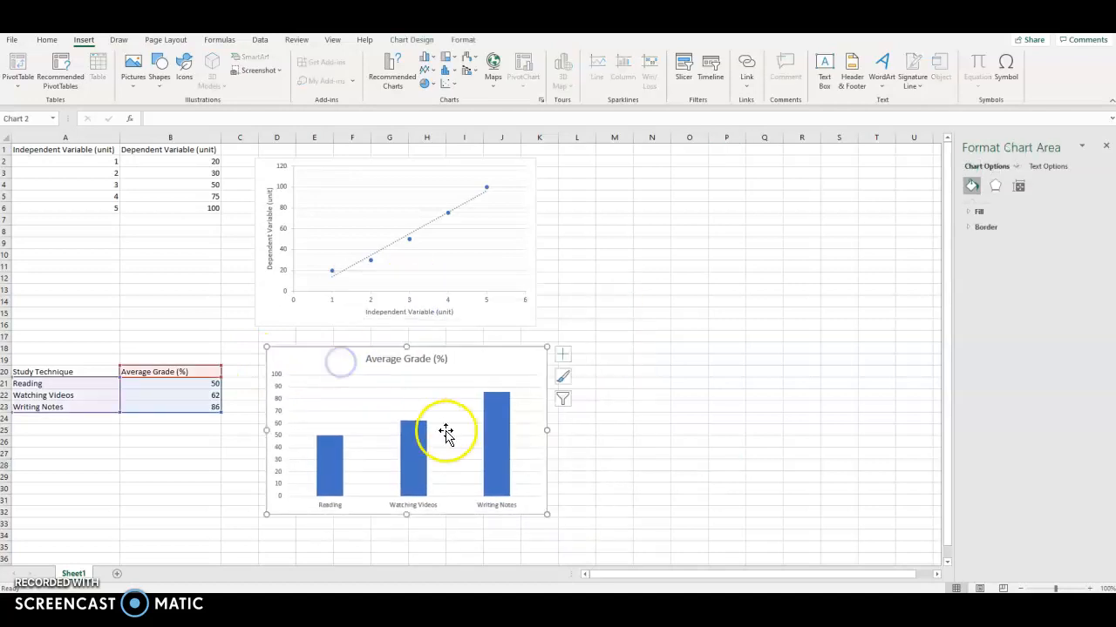
pyautogui.click(398, 358)
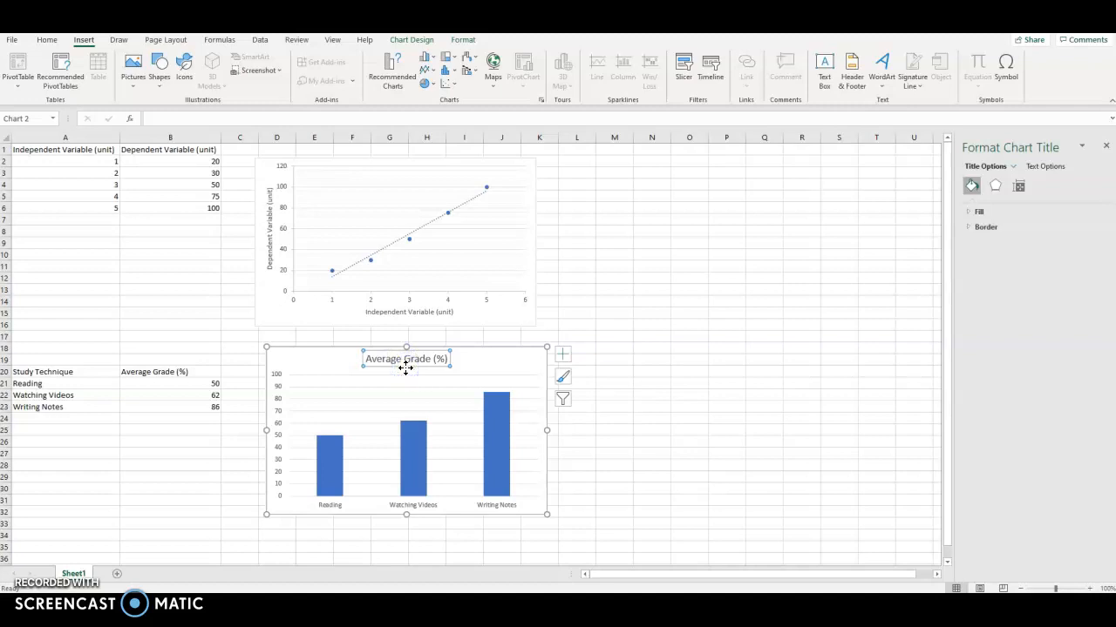
pyautogui.press('Delete')
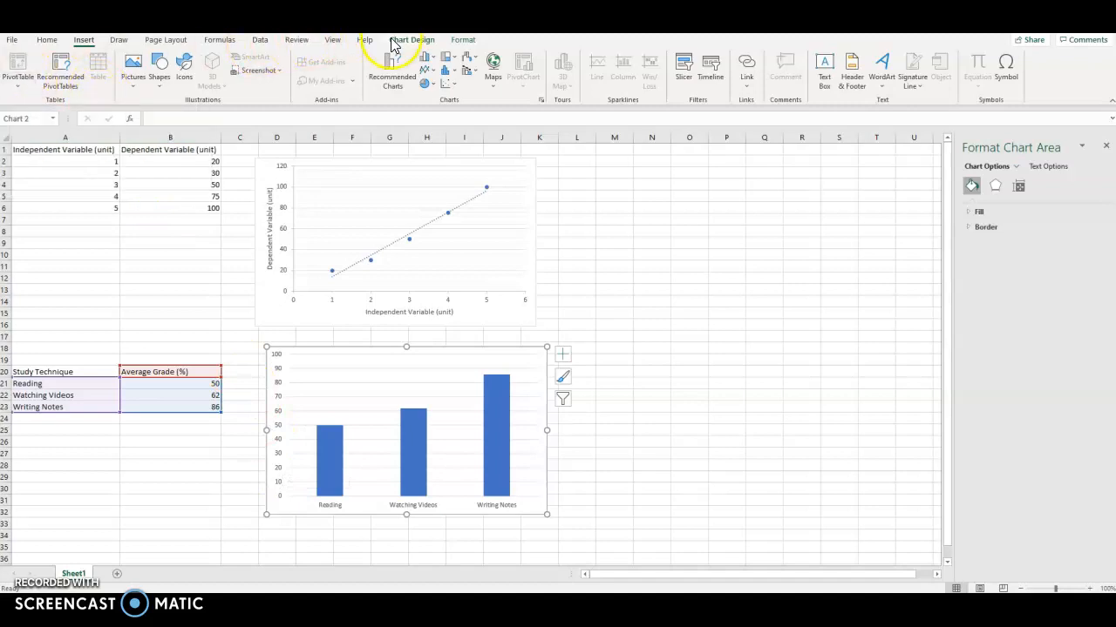
pyautogui.click(410, 360)
pyautogui.click(441, 353)
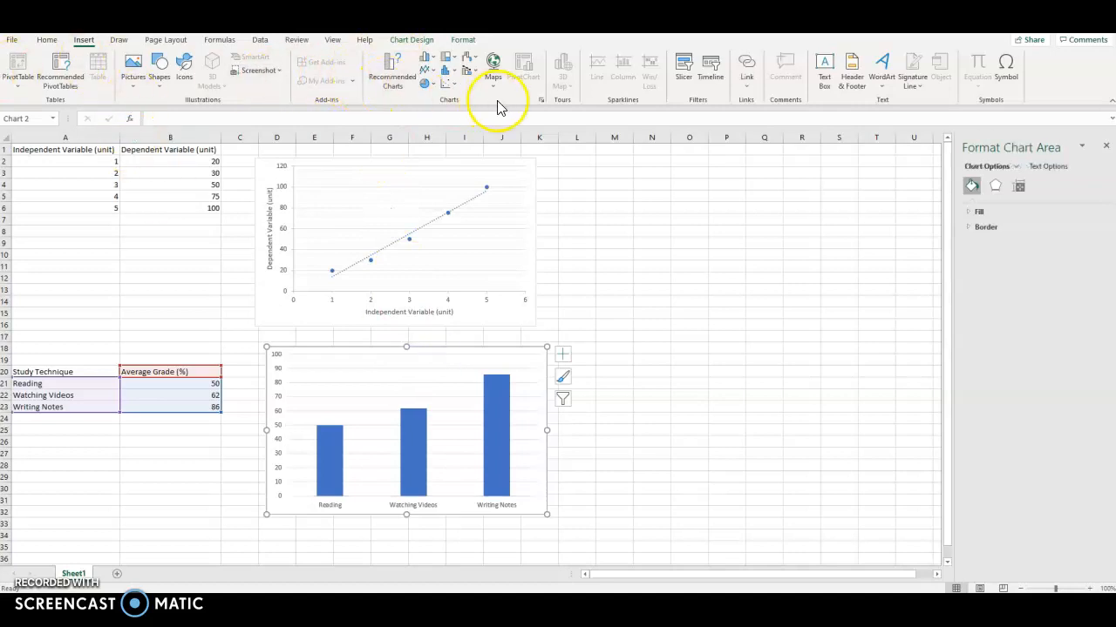
pyautogui.click(541, 100)
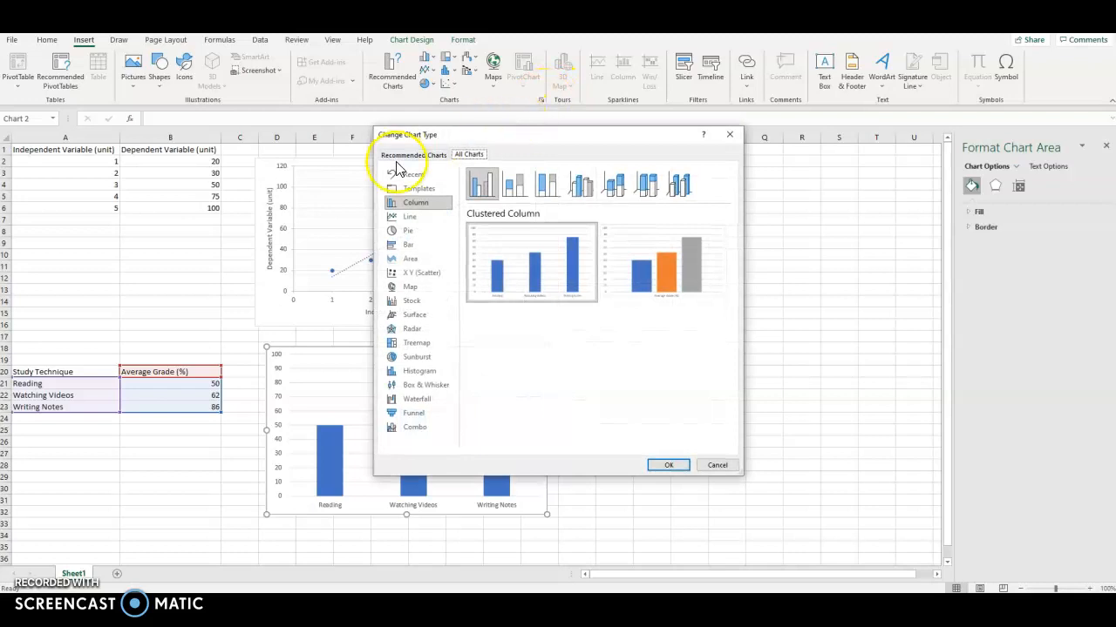
pyautogui.click(713, 465)
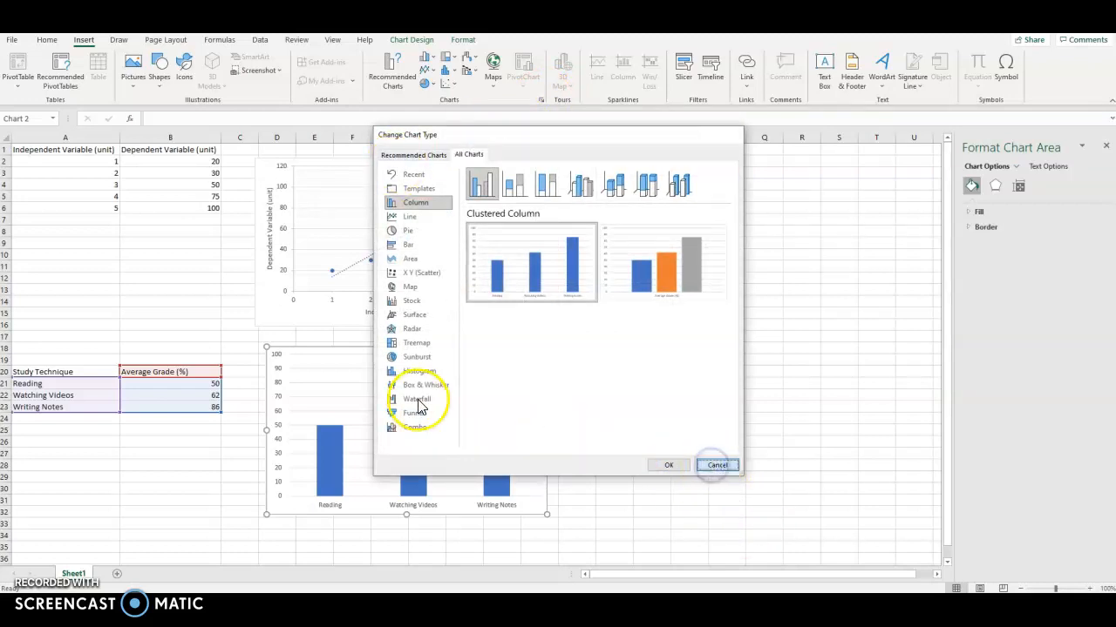
pyautogui.click(406, 354)
pyautogui.click(420, 348)
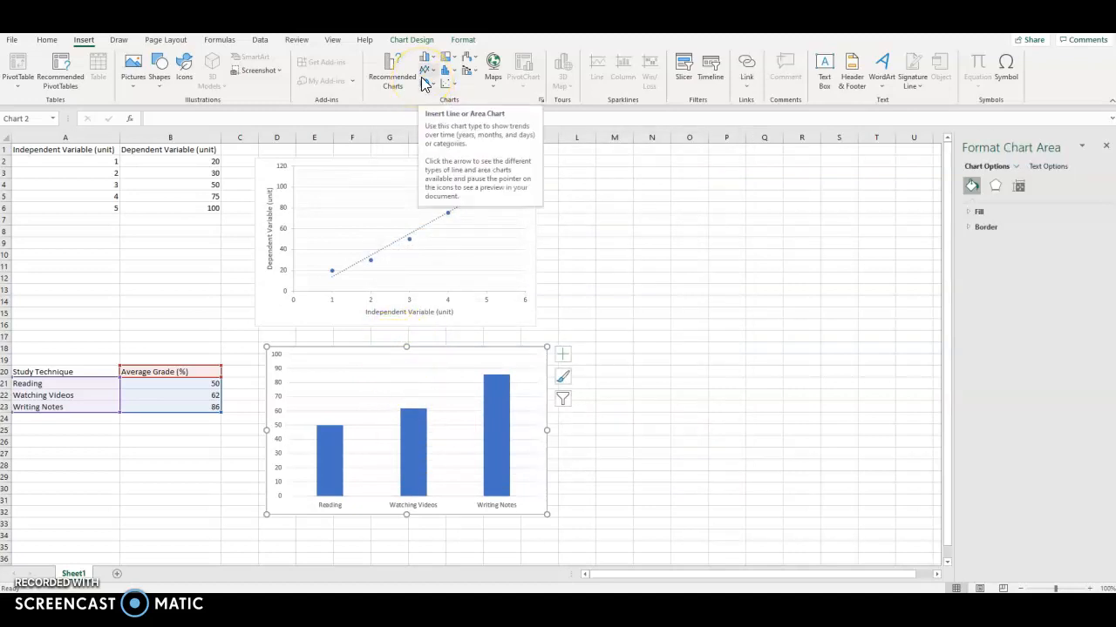
pyautogui.click(312, 356)
pyautogui.rightClick(316, 357)
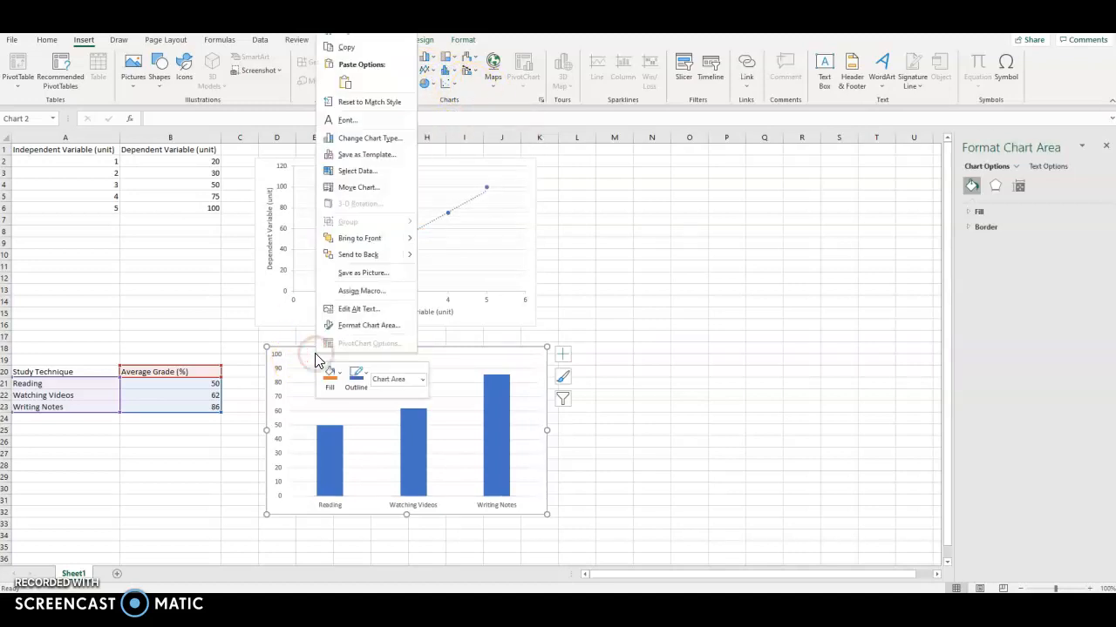
pyautogui.click(342, 325)
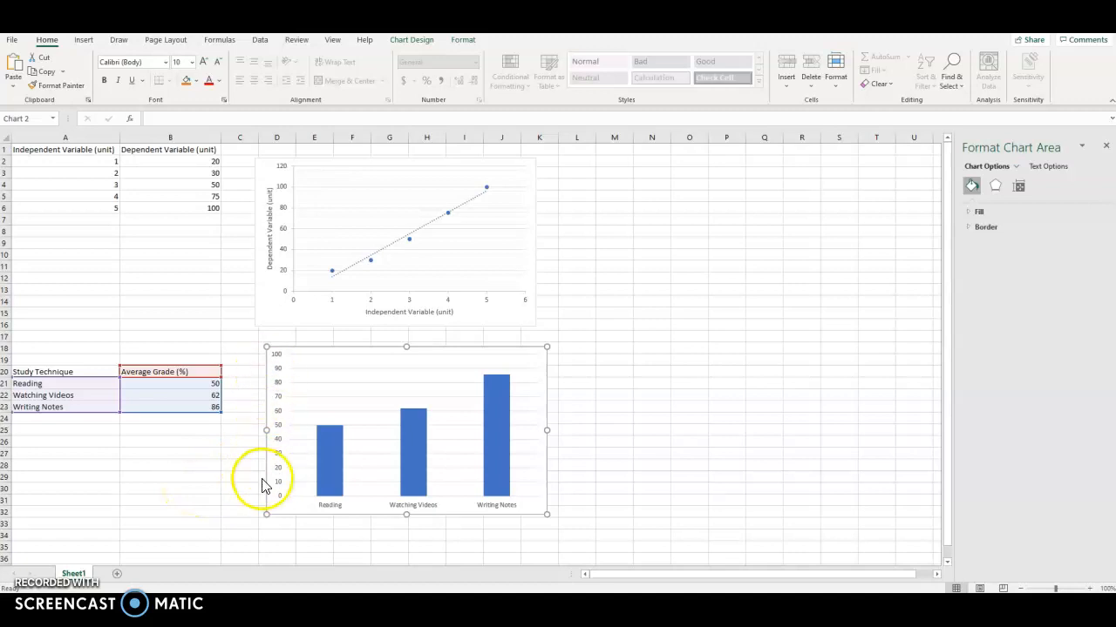
# Add a primary vertical axis title reading "Average Grade (%)" to the column chart
pyautogui.click(410, 41)
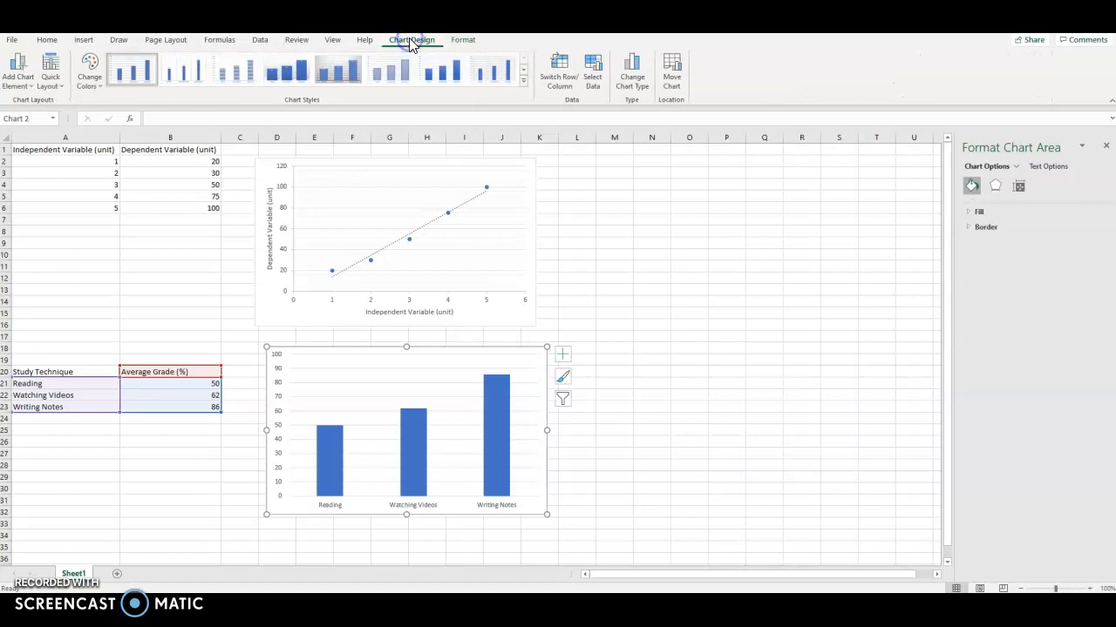
pyautogui.click(19, 81)
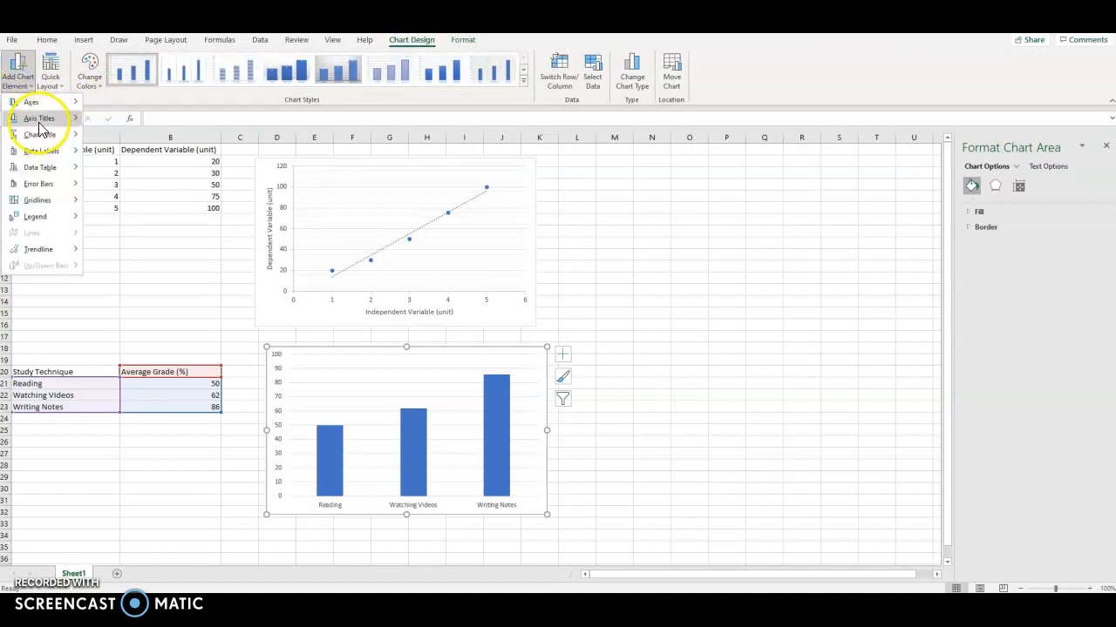
pyautogui.click(39, 120)
pyautogui.click(147, 127)
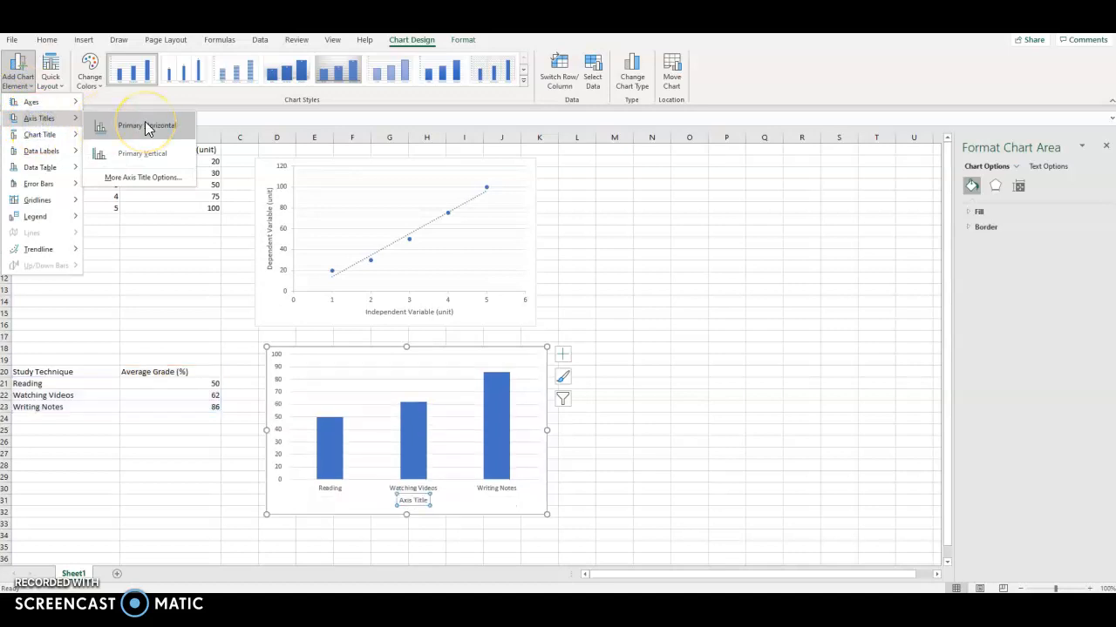
pyautogui.click(144, 156)
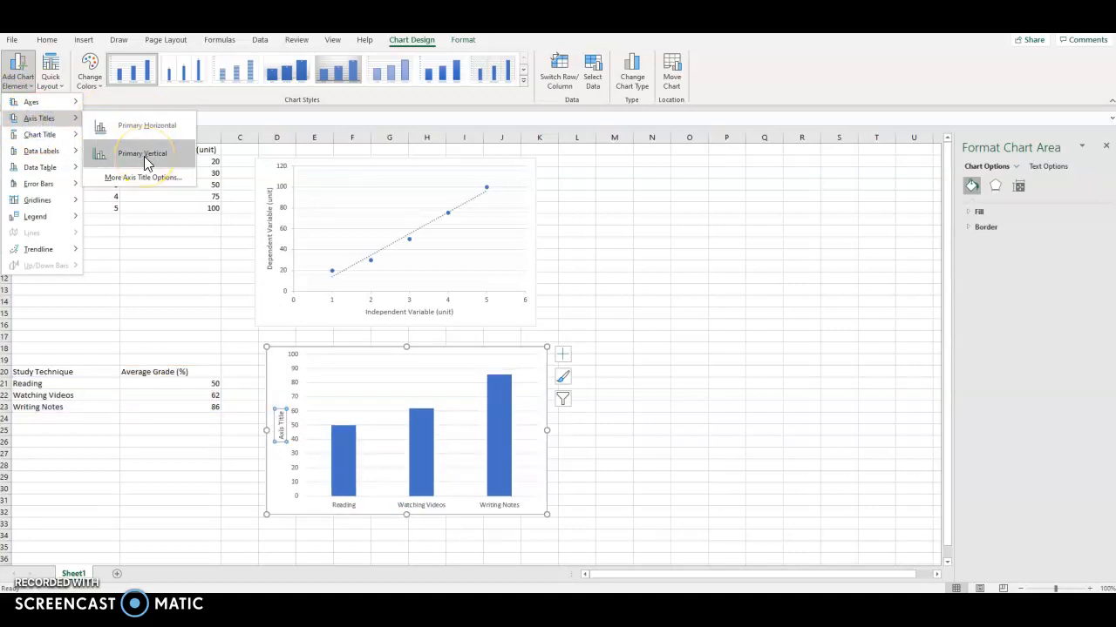
pyautogui.click(278, 425)
pyautogui.doubleClick(279, 426)
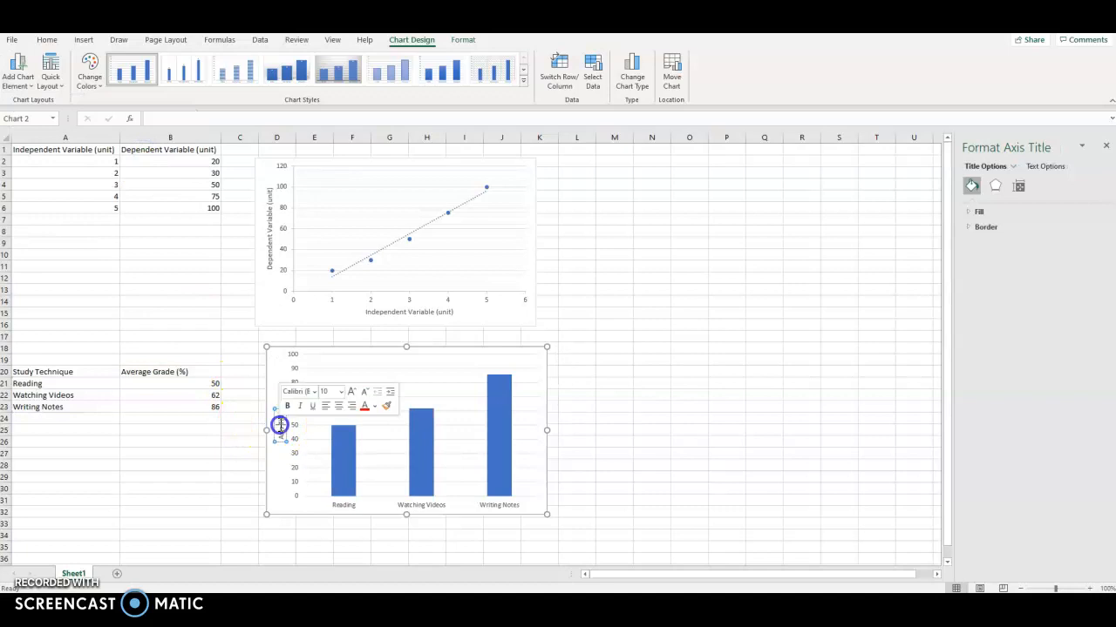
pyautogui.press('BackSpace')
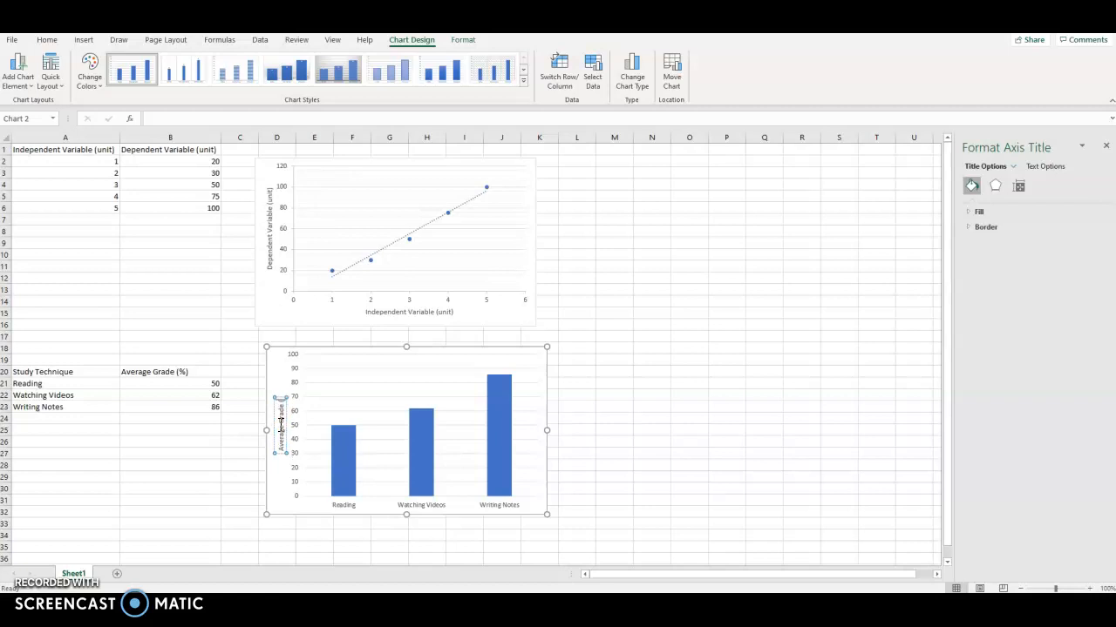
pyautogui.click(679, 419)
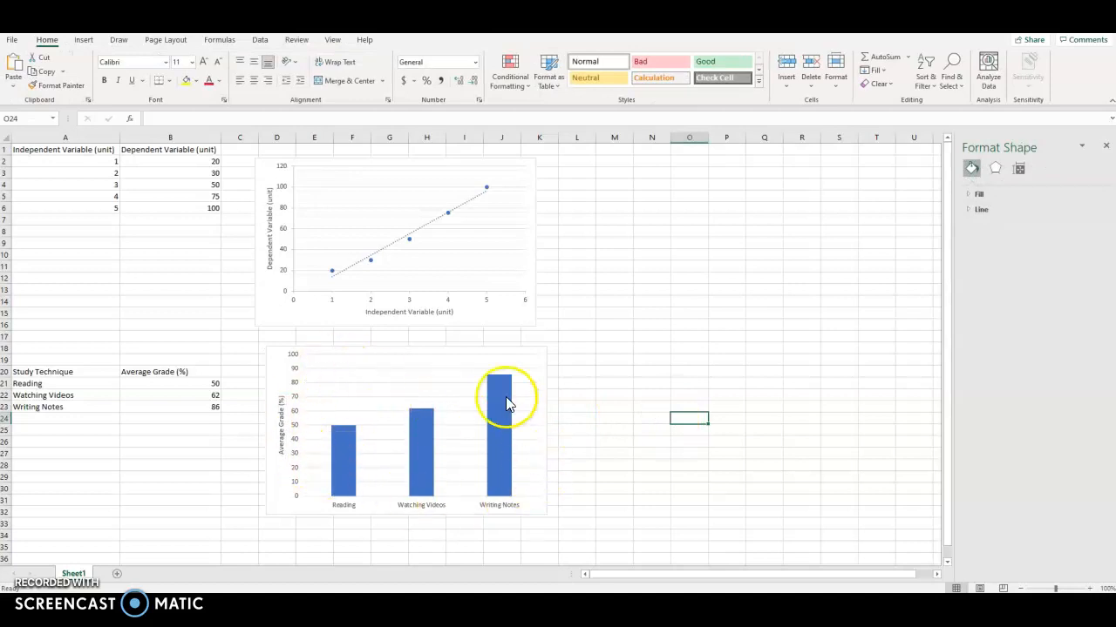
# Examine the series, effects and fill formatting options for the column chart's bars and the formatting options for its vertical axis
pyautogui.click(416, 416)
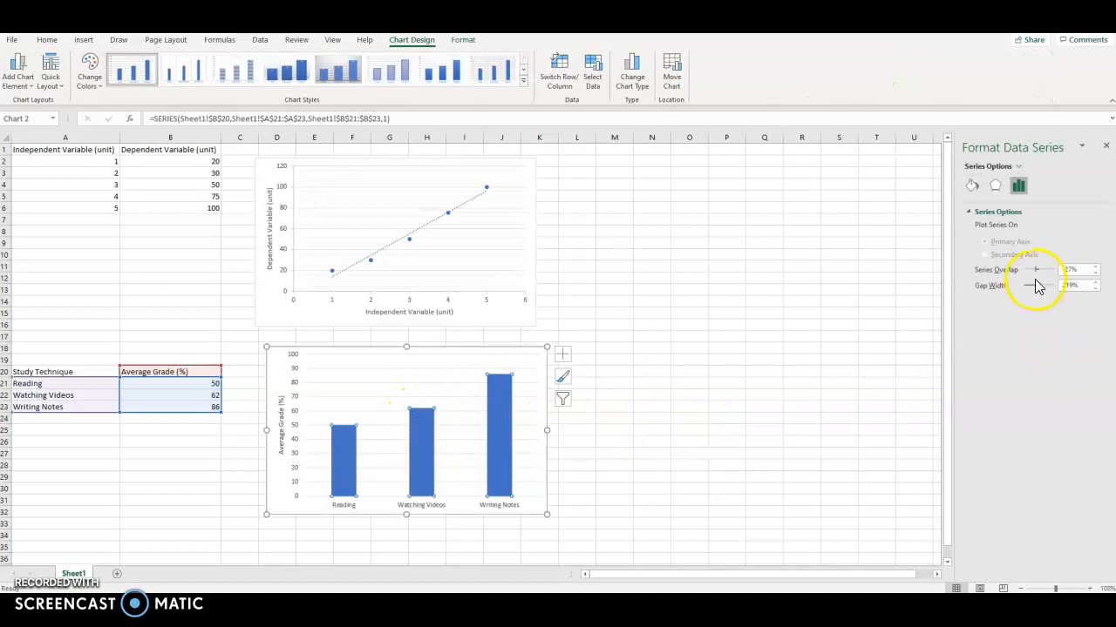
pyautogui.click(995, 186)
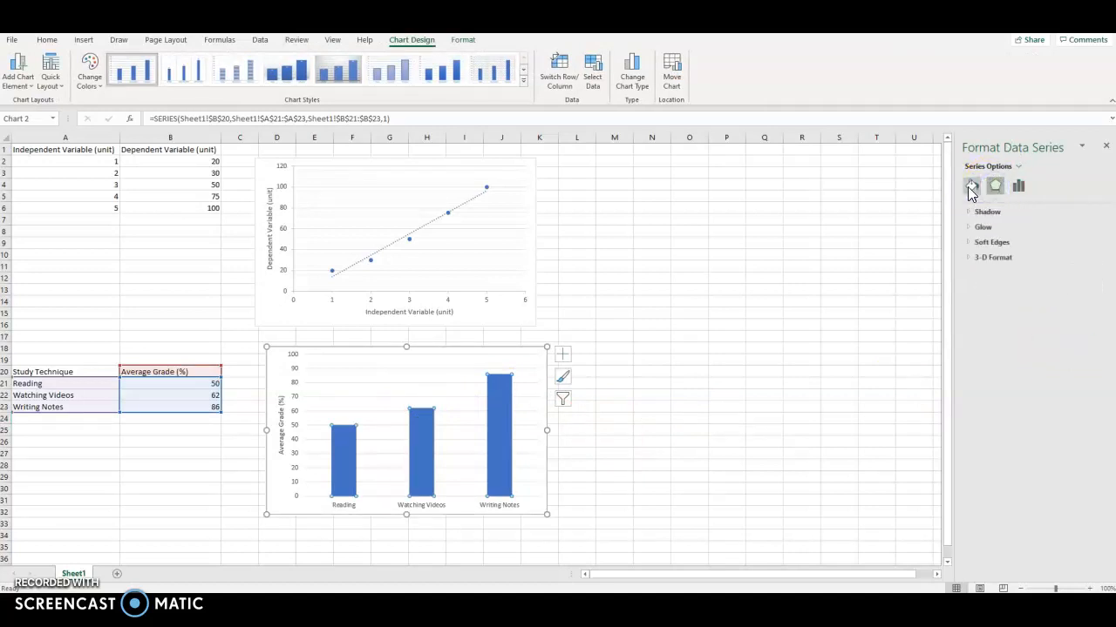
pyautogui.click(971, 186)
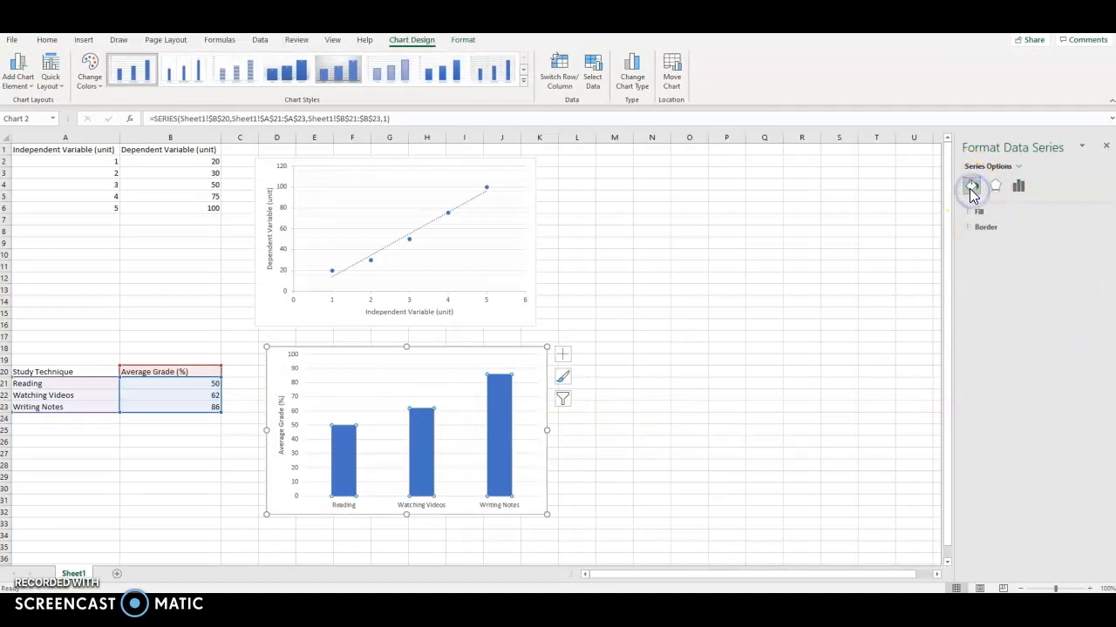
pyautogui.click(293, 420)
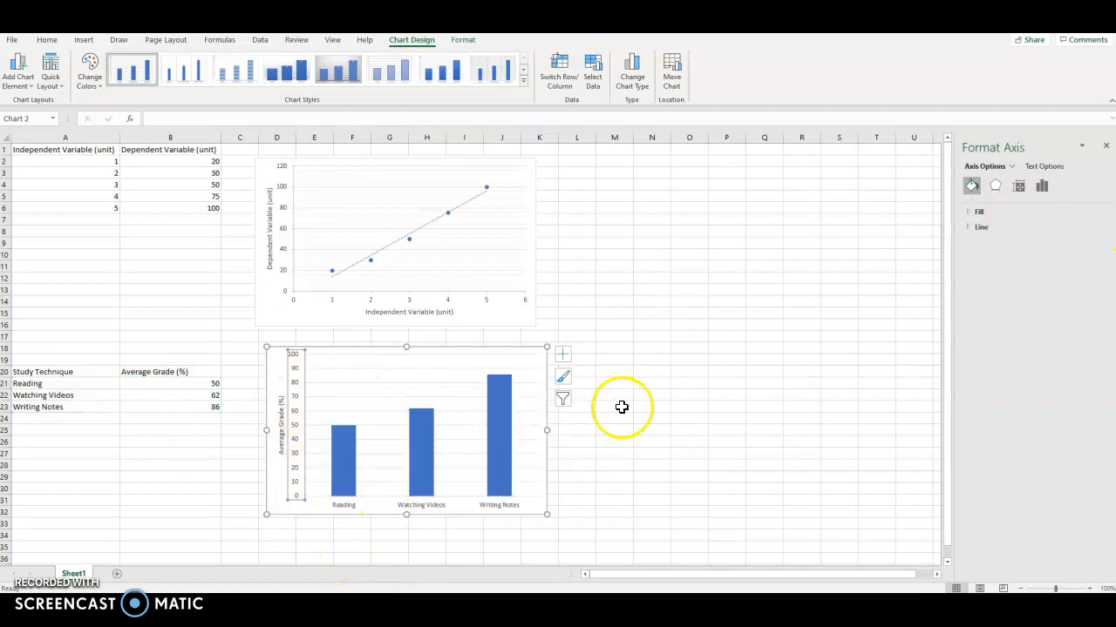
pyautogui.click(659, 407)
pyautogui.click(377, 352)
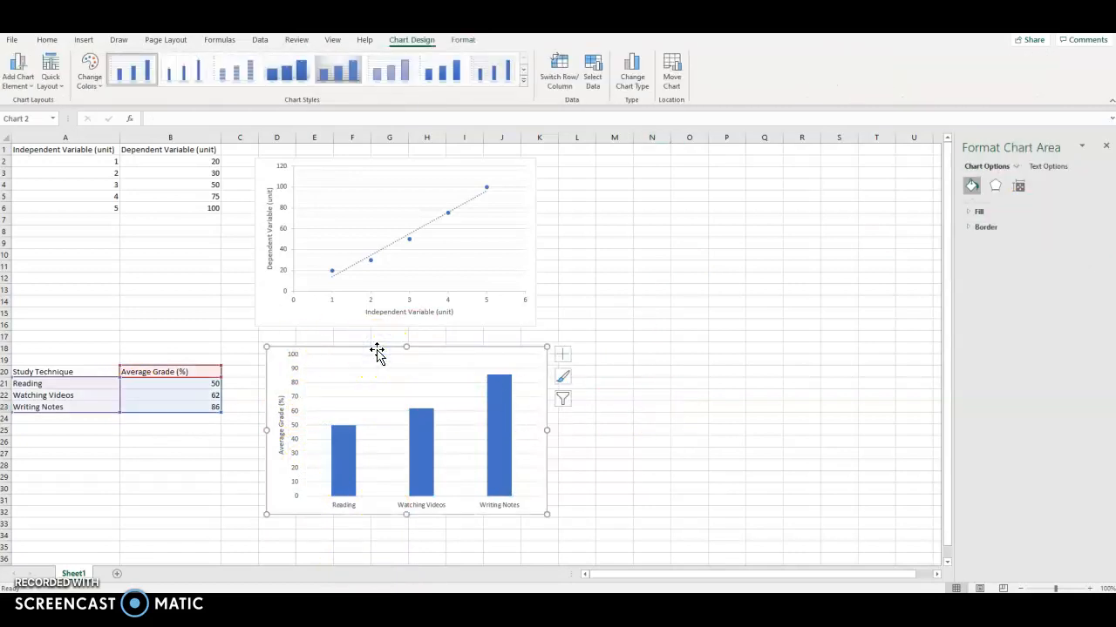
pyautogui.click(647, 259)
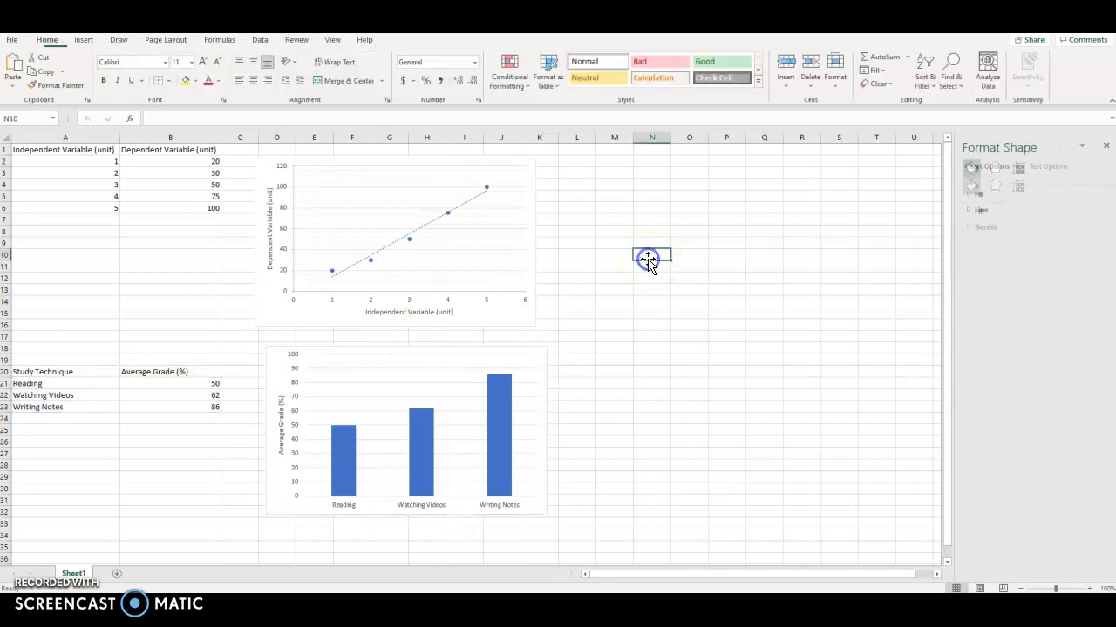